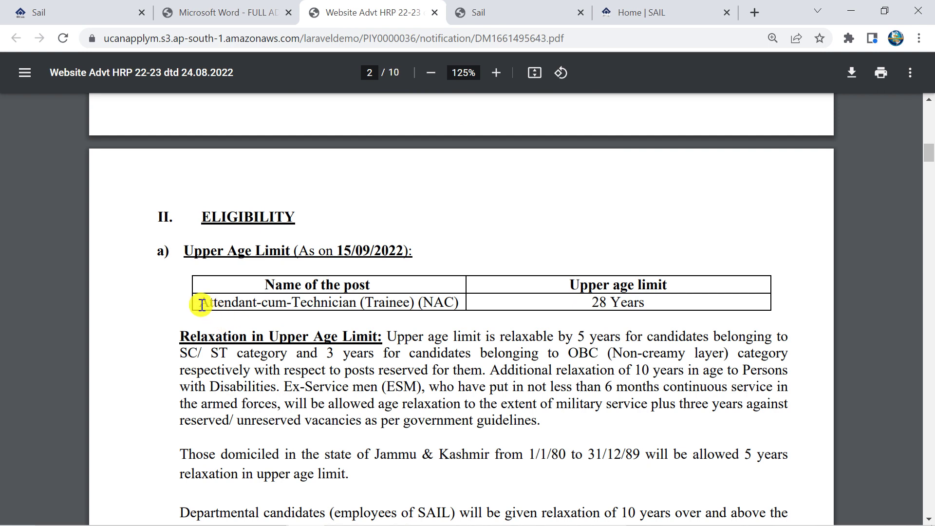
# Highlight the Attendant-cum-Technician Trainee post row in the PDF's upper age limit table
pyautogui.moveTo(200, 303); pyautogui.dragTo(365, 302)
pyautogui.click(348, 303)
pyautogui.click(343, 302)
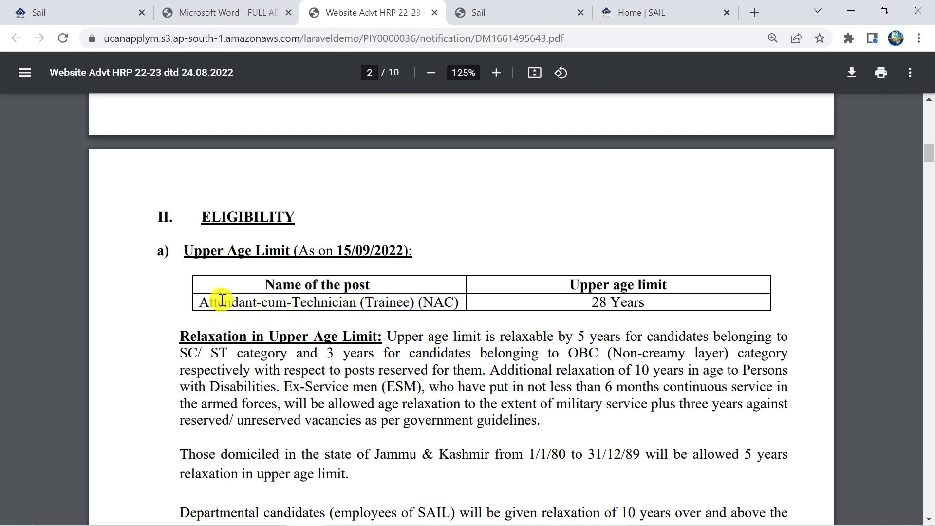
pyautogui.moveTo(208, 304); pyautogui.dragTo(511, 358)
pyautogui.click(353, 371)
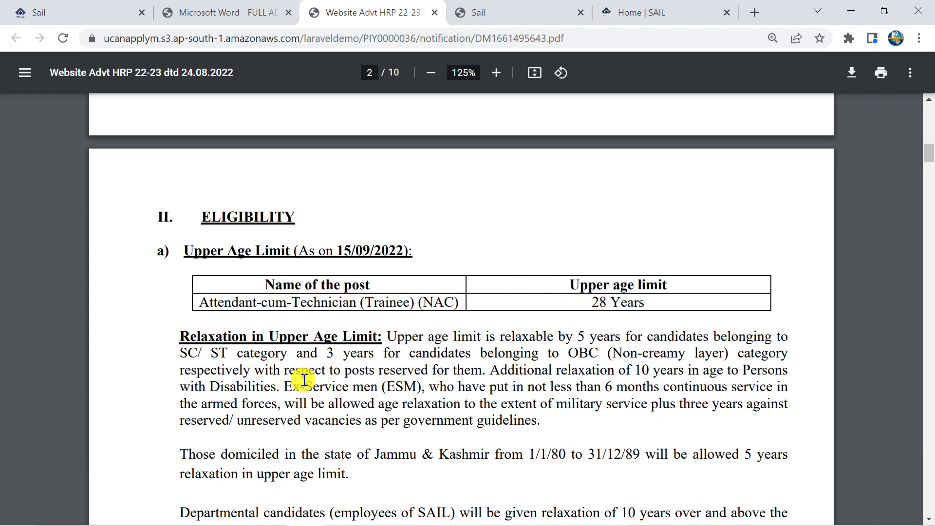
# Highlight the Matriculation and National Apprenticeship qualification lines, then return to the SAIL tab
pyautogui.scroll(-2, 353, 371)
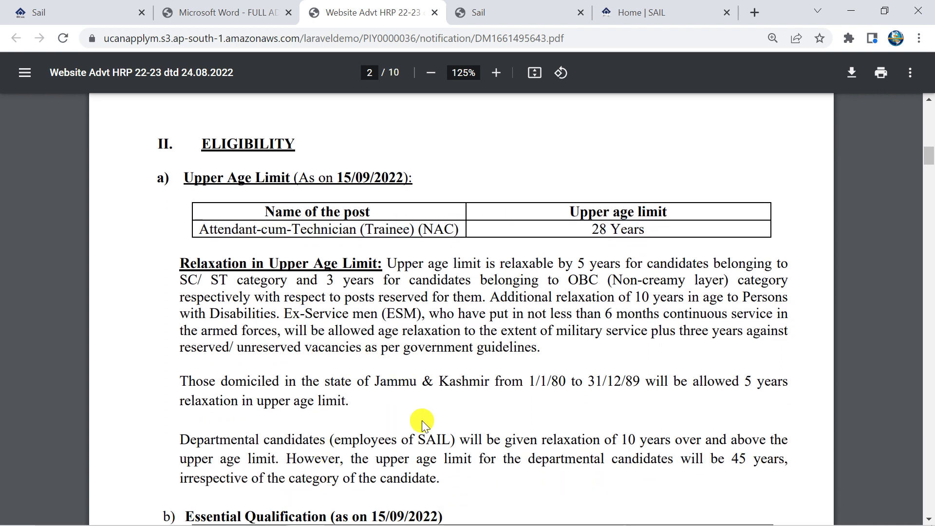
pyautogui.scroll(-3, 386, 408)
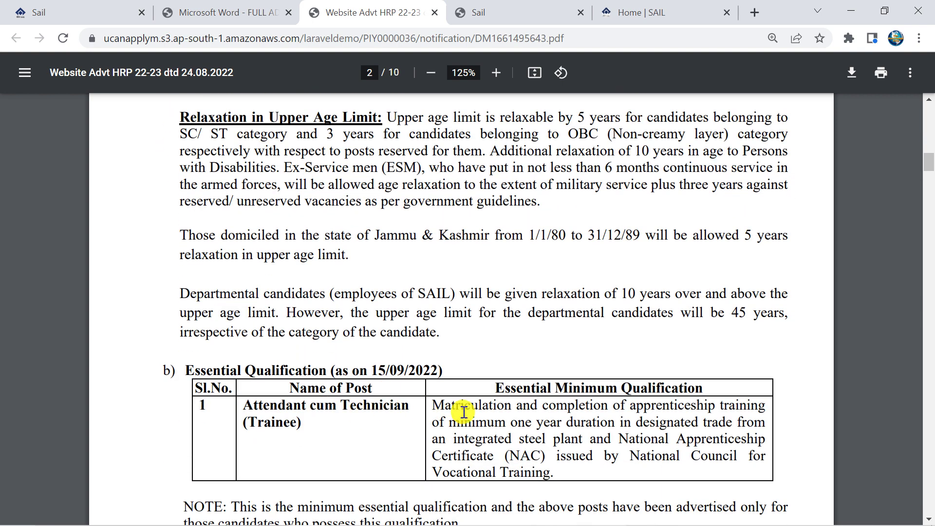
pyautogui.moveTo(436, 402); pyautogui.dragTo(536, 404)
pyautogui.click(629, 423)
pyautogui.moveTo(619, 440); pyautogui.dragTo(720, 439)
pyautogui.click(458, 462)
pyautogui.scroll(5, 443, 390)
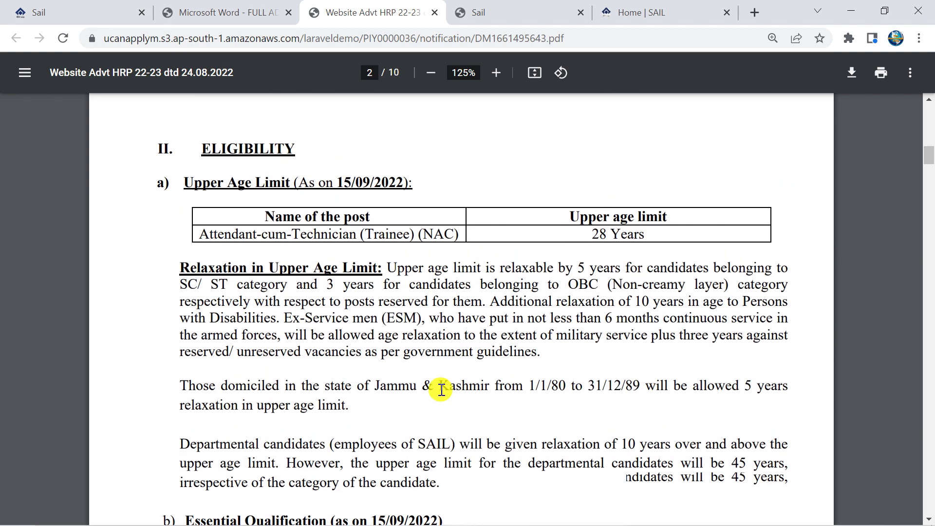
pyautogui.click(494, 14)
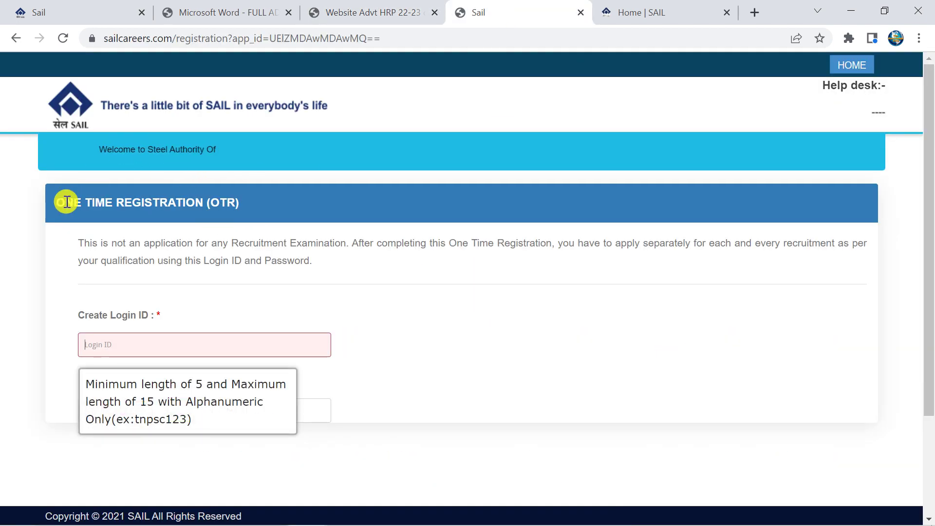
# Highlight the ONE TIME REGISTRATION heading on the registration page
pyautogui.moveTo(65, 202); pyautogui.dragTo(200, 203)
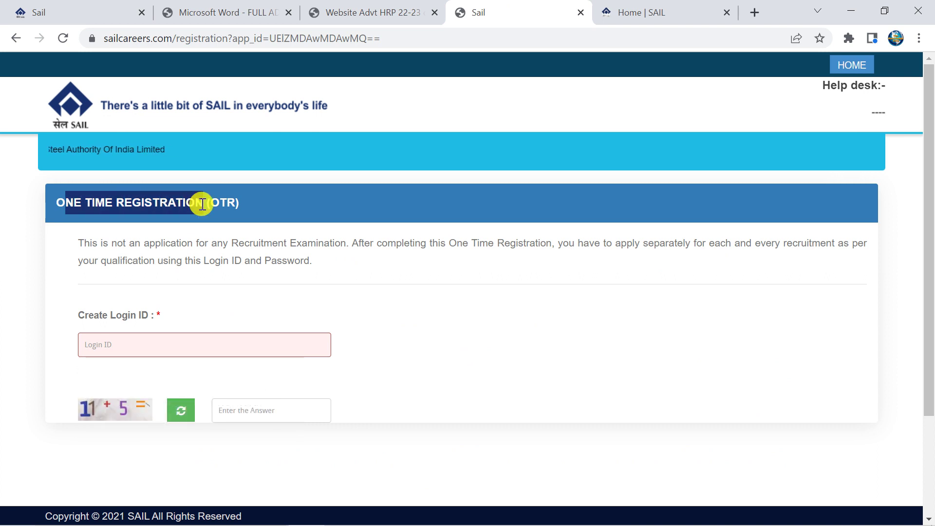
pyautogui.click(200, 203)
pyautogui.moveTo(59, 203); pyautogui.dragTo(207, 207)
pyautogui.click(207, 207)
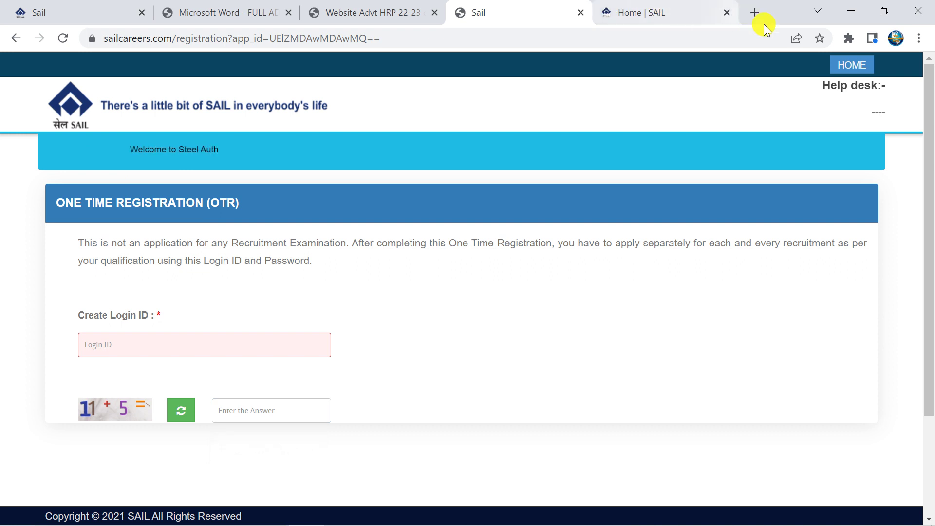
# In a new tab, search 'sail carrers otr' and open the SAIL one time registration result
pyautogui.hotkey('ctrl', 't')
pyautogui.click(338, 34)
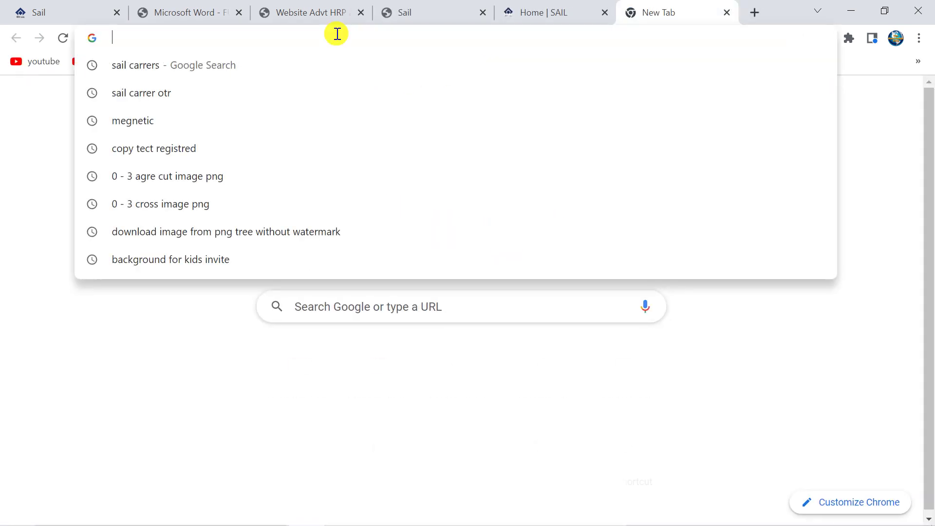
pyautogui.press('Down')
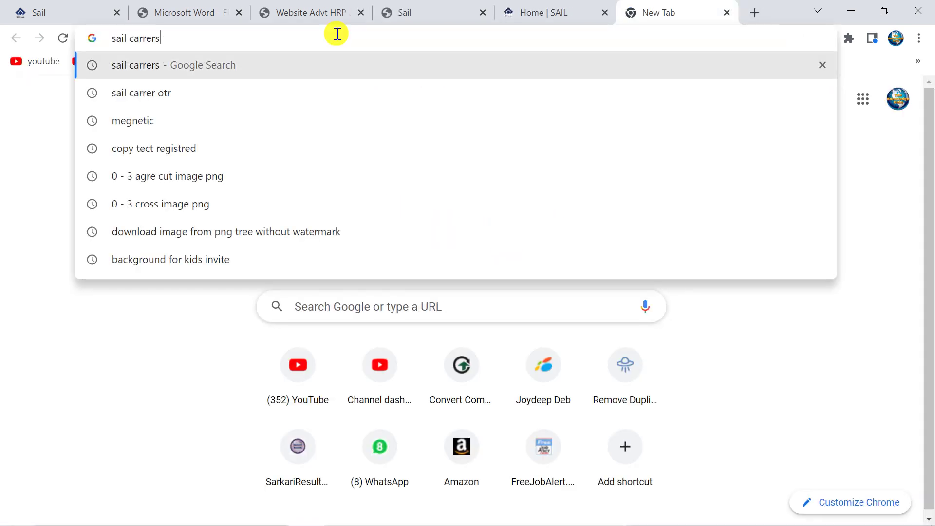
pyautogui.write('otr')
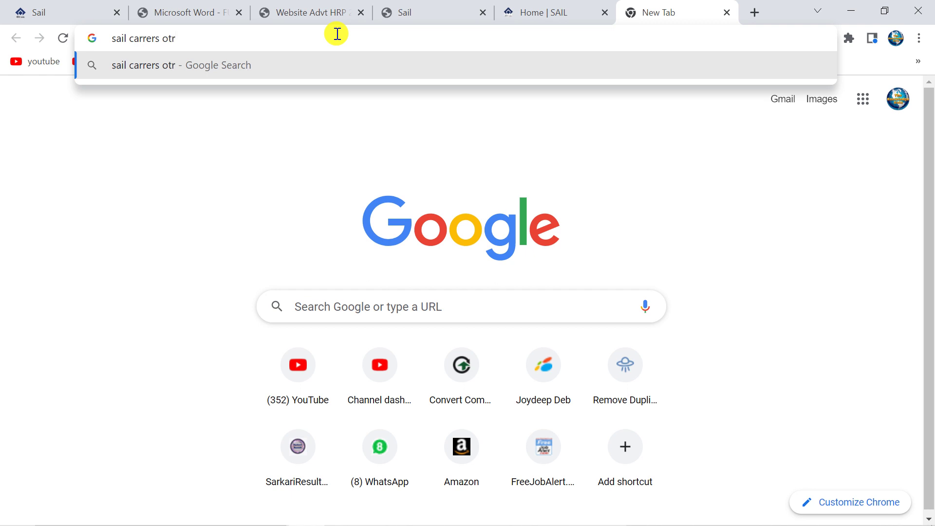
pyautogui.press('Return')
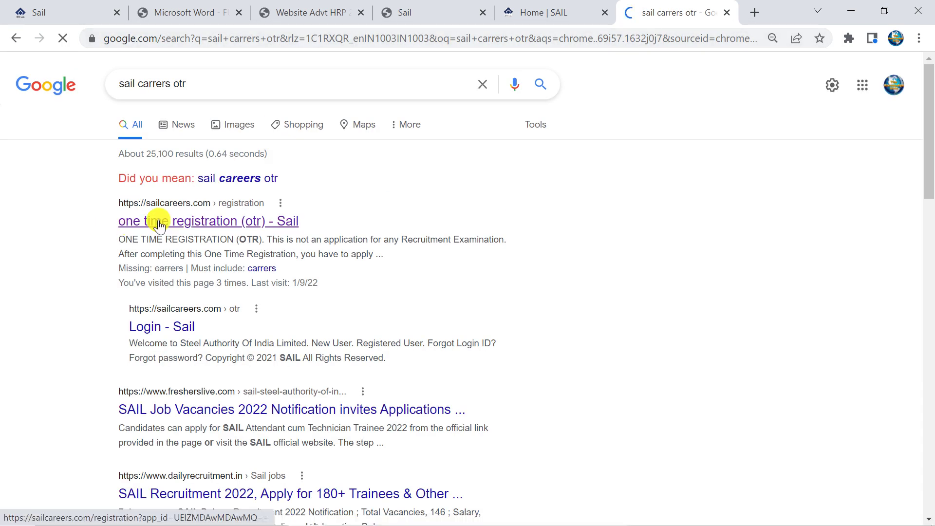
pyautogui.click(159, 223)
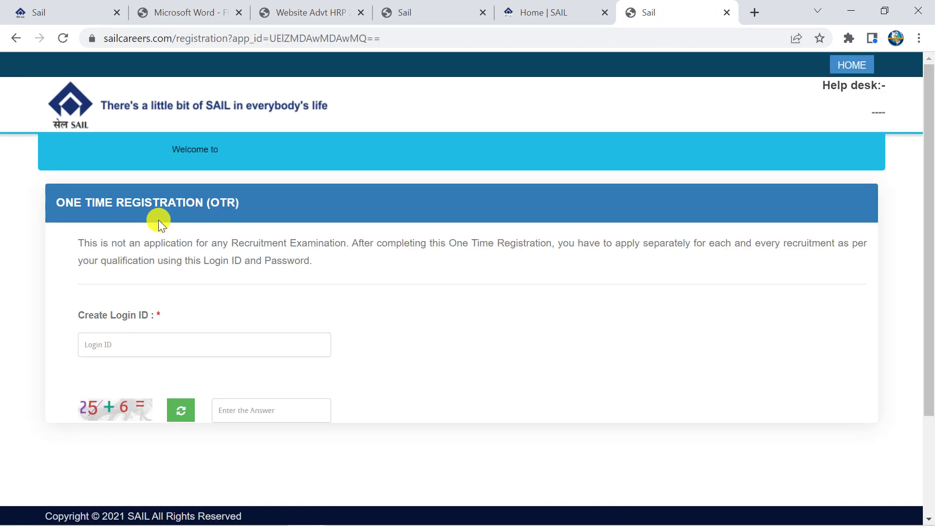
pyautogui.click(116, 338)
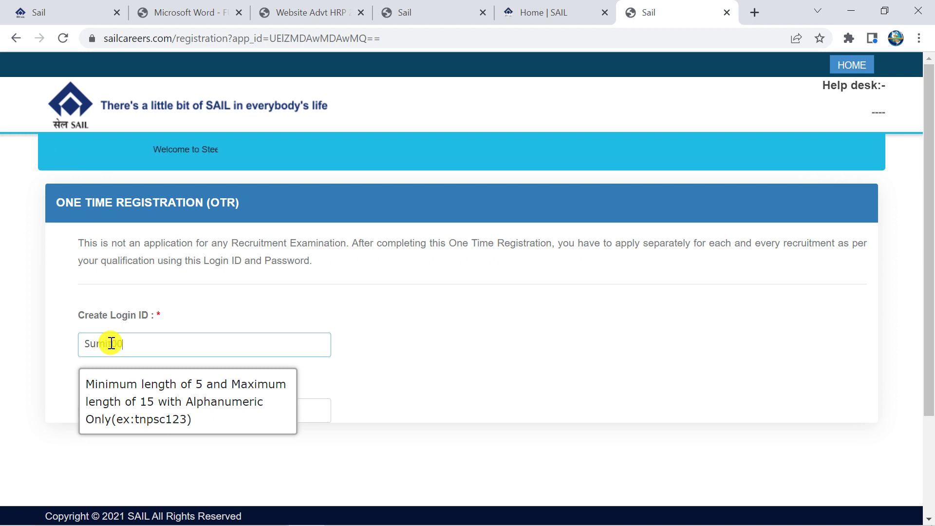
# Finish the new login ID, answer the captcha with 31, and check availability
pyautogui.write('4')
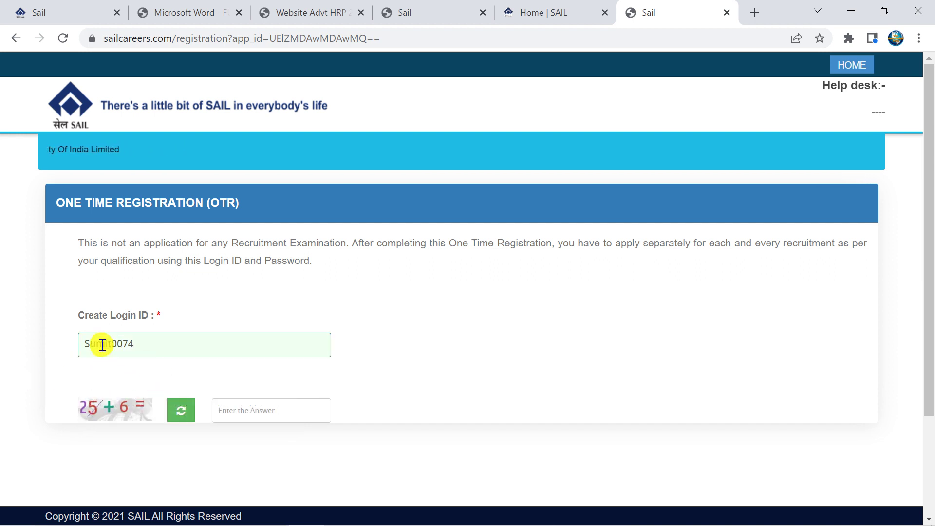
pyautogui.click(107, 345)
pyautogui.moveTo(127, 344); pyautogui.dragTo(1, 344)
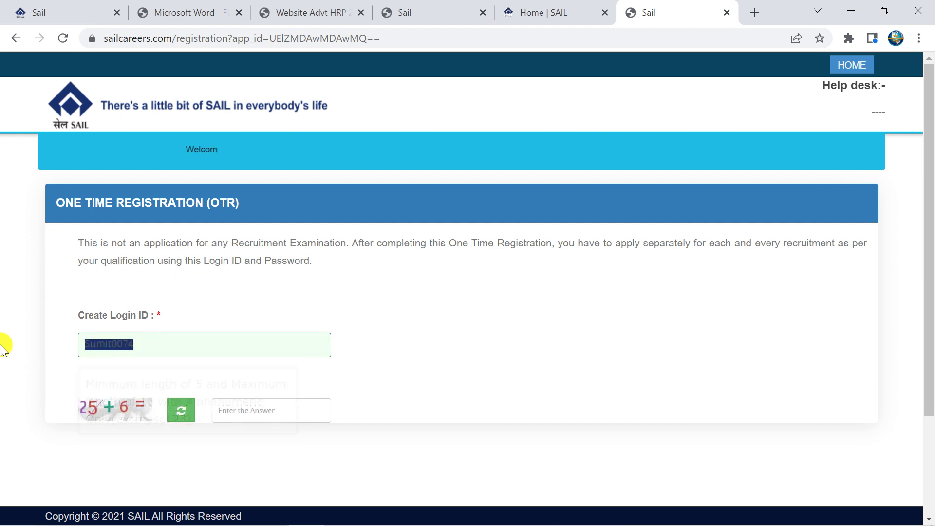
pyautogui.click(25, 353)
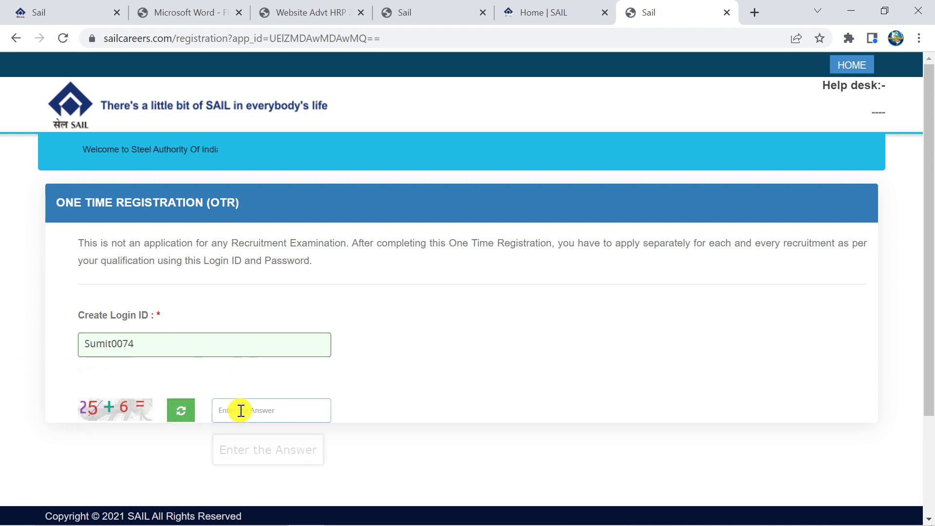
pyautogui.scroll(-1, 217, 382)
pyautogui.click(237, 340)
pyautogui.write('31')
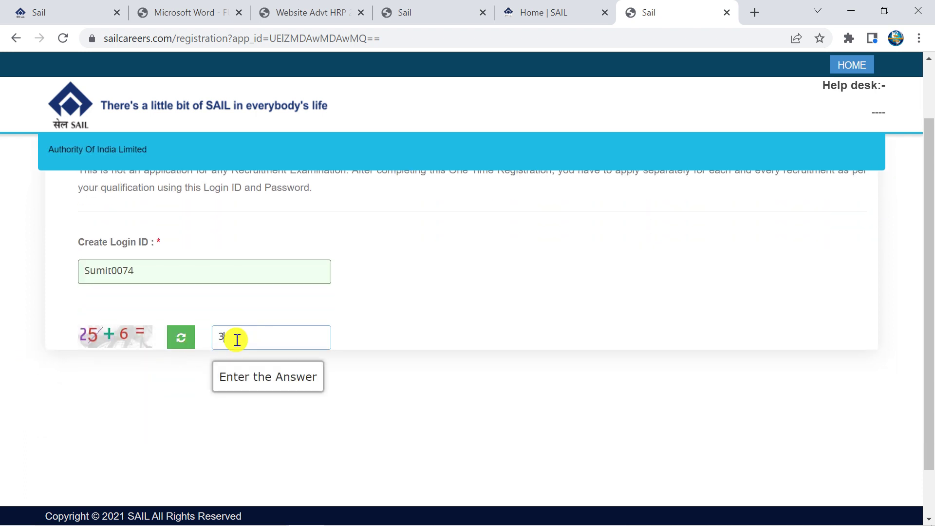
pyautogui.click(400, 269)
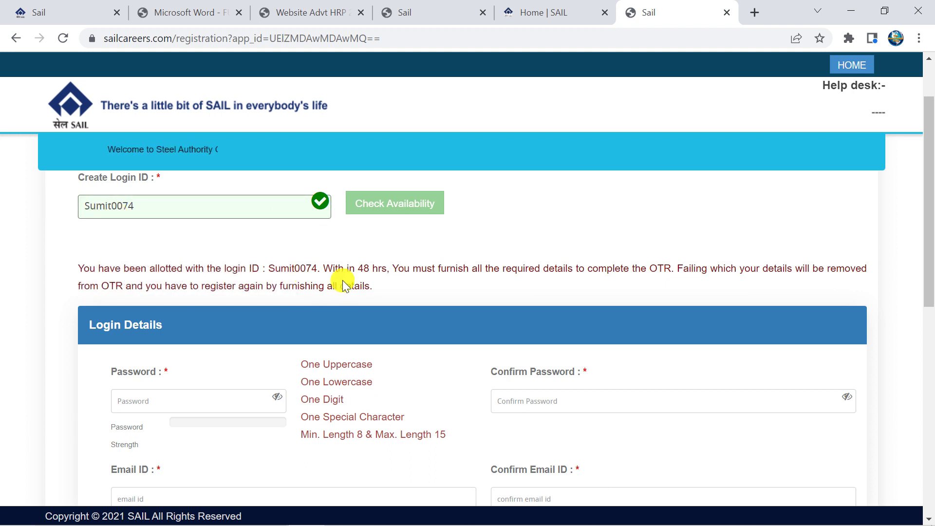
# Enter the account password and repeat it in Confirm Password
pyautogui.scroll(-1, 343, 285)
pyautogui.click(141, 326)
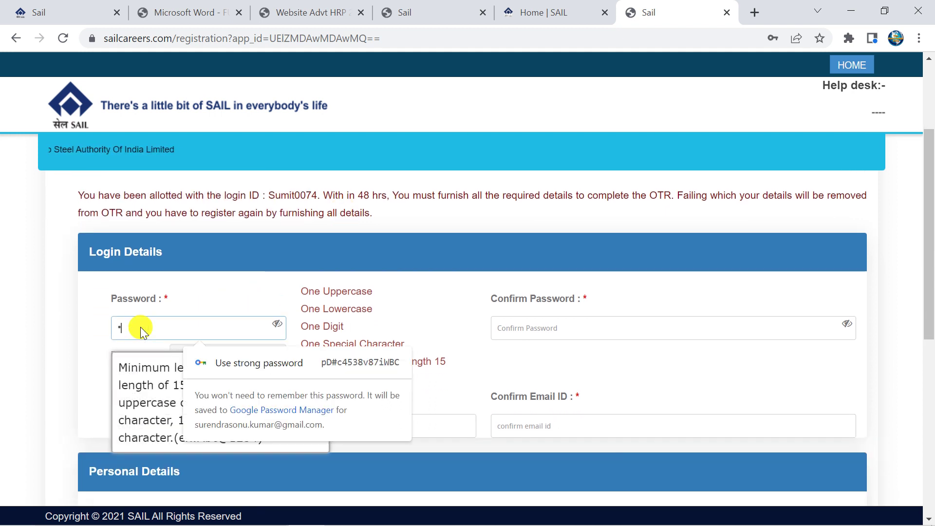
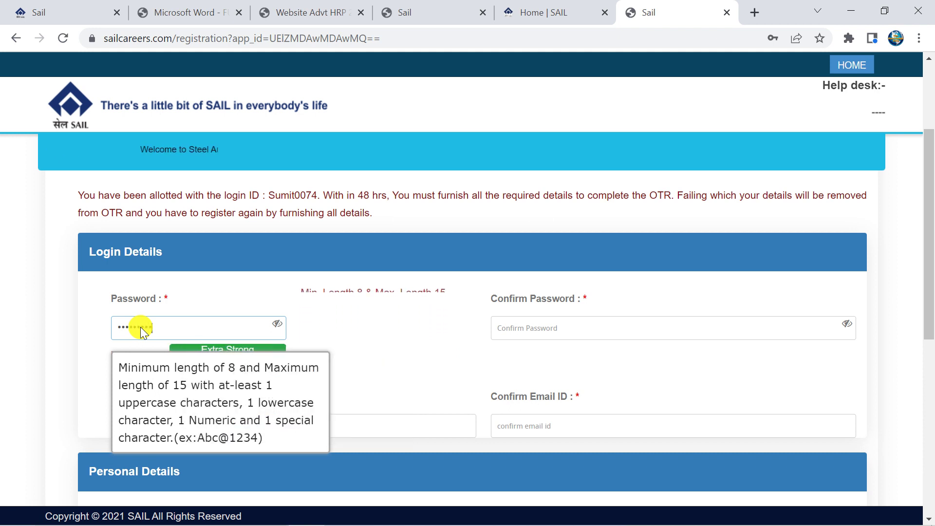
pyautogui.click(541, 326)
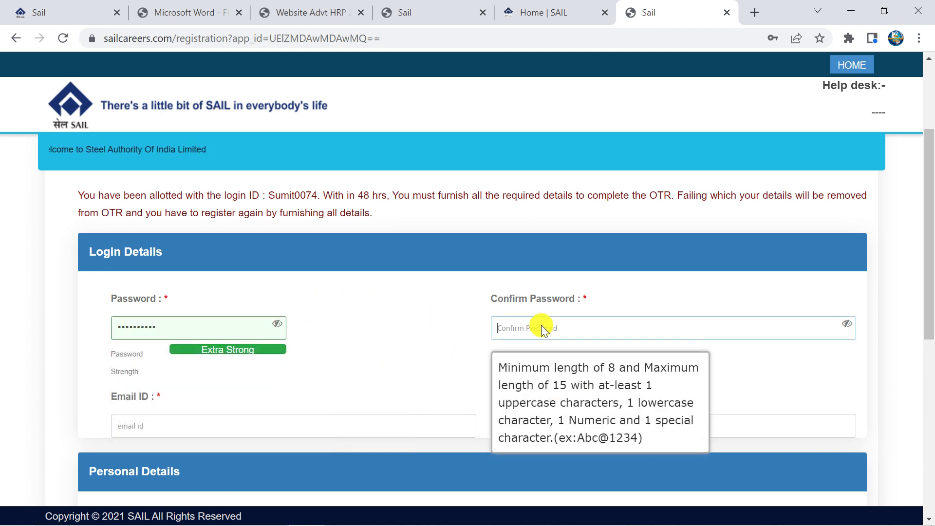
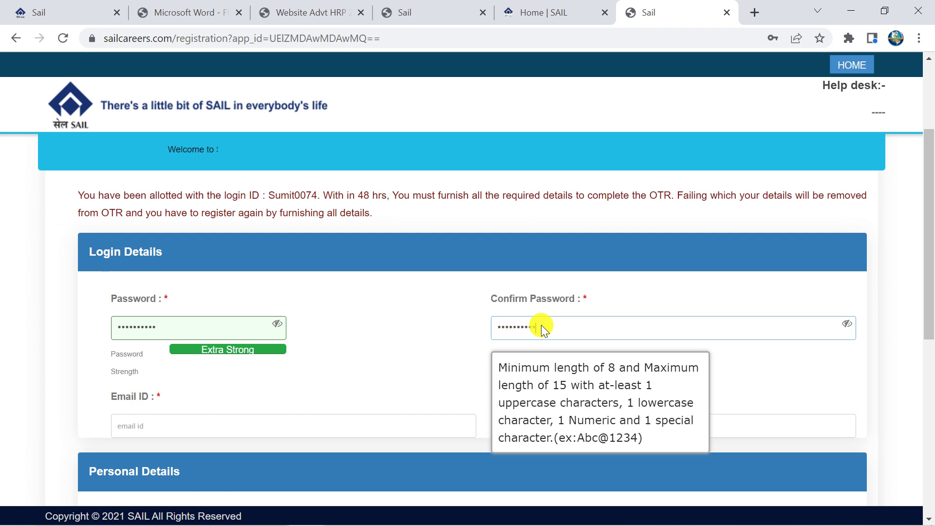
pyautogui.scroll(-2, 571, 253)
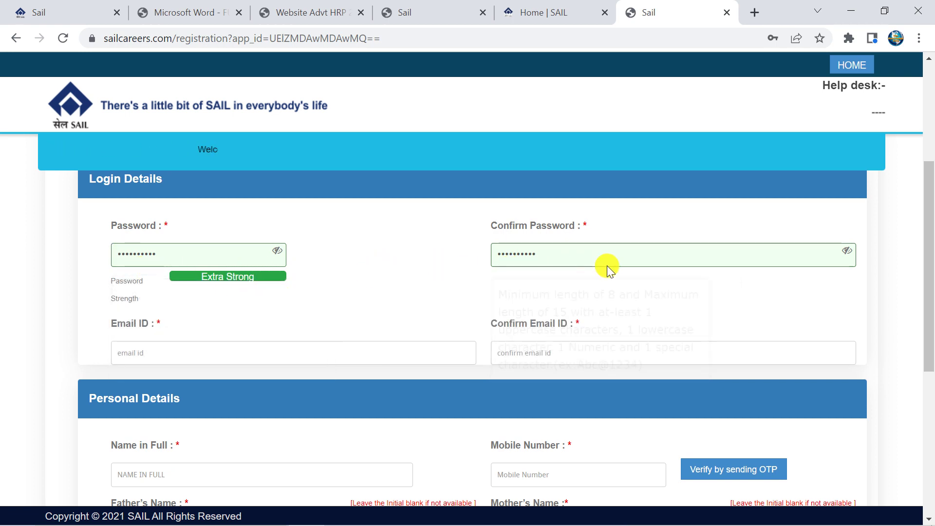
# Type the applicant's e-mail address into the Email ID field
pyautogui.scroll(-3, 487, 267)
pyautogui.scroll(3, 246, 227)
pyautogui.click(179, 349)
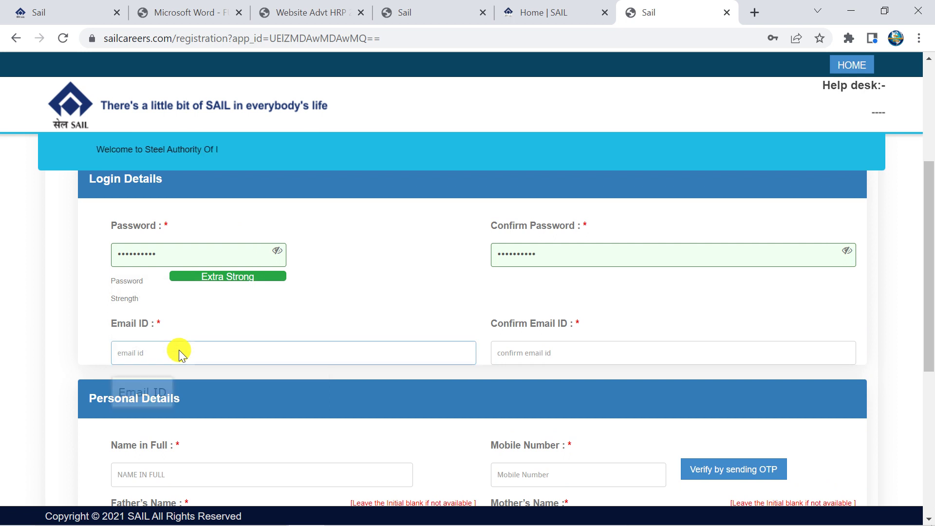
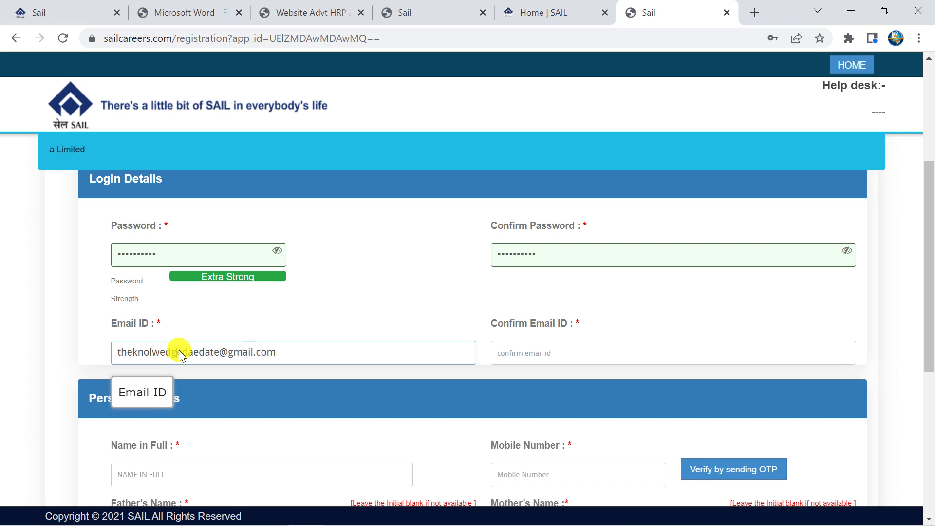
pyautogui.hotkey('ctrl', 'a')
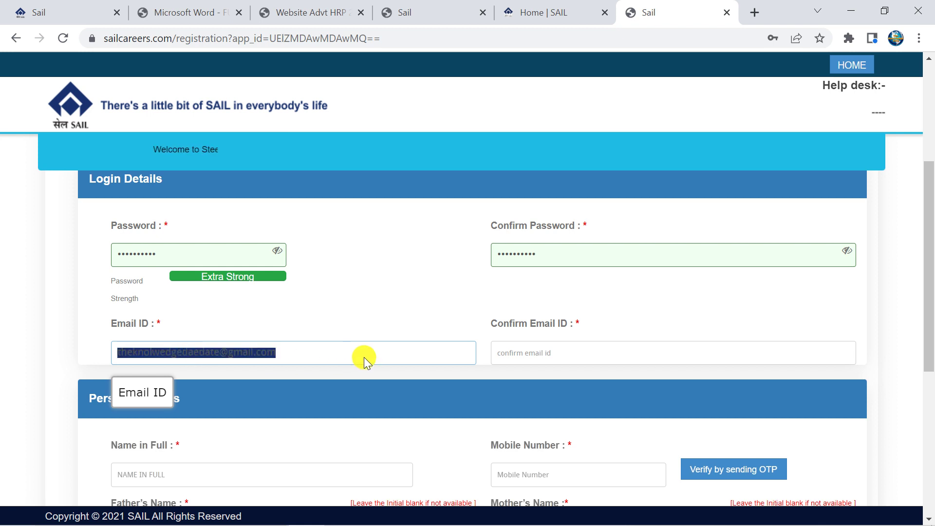
pyautogui.click(364, 357)
pyautogui.hotkey('ctrl', 'a')
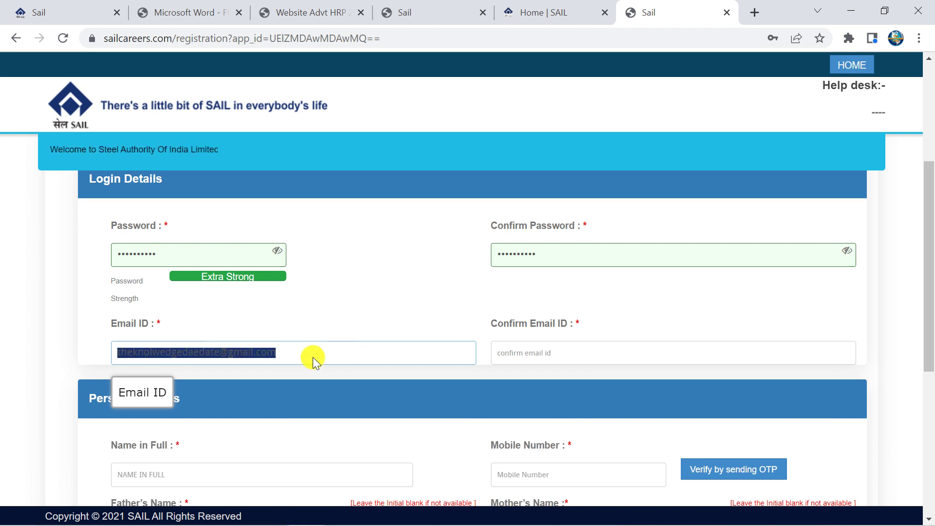
# Fill Confirm Email ID and dismiss the mismatch warnings until both fields validate
pyautogui.click(541, 354)
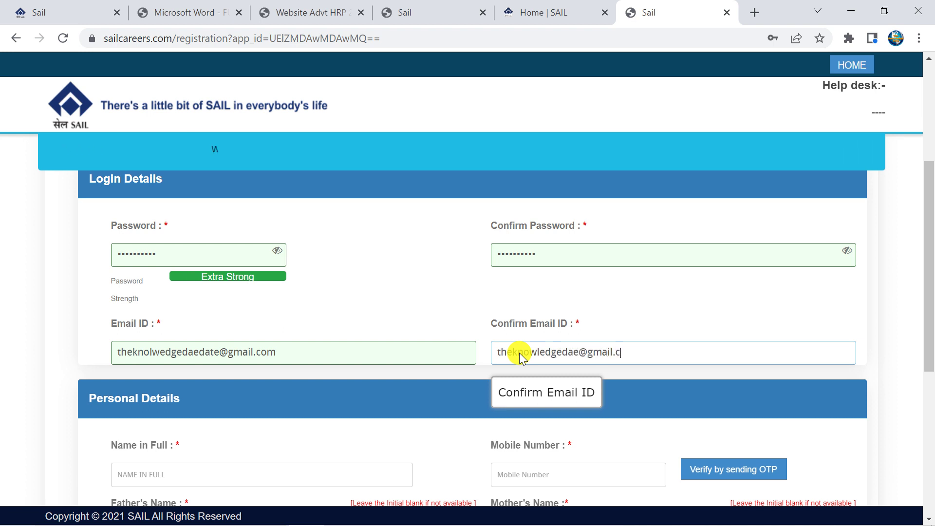
pyautogui.click(406, 295)
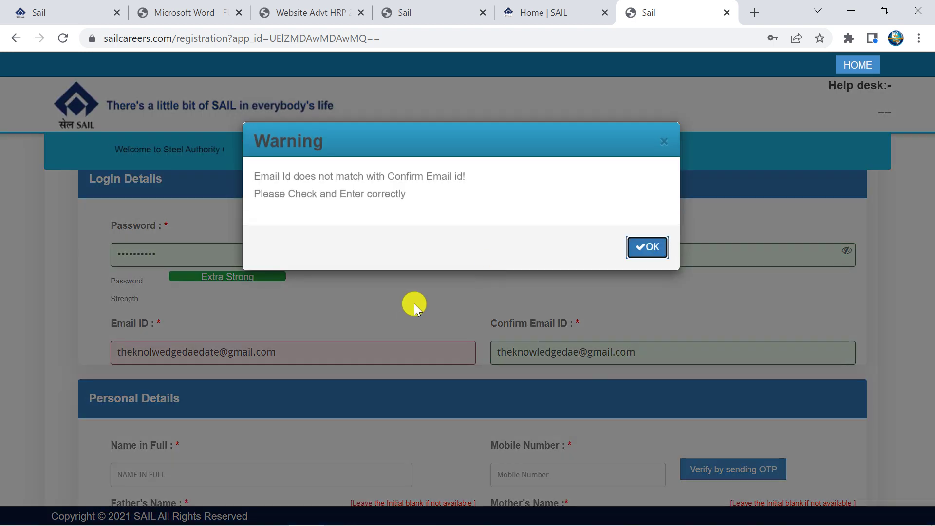
pyautogui.click(642, 248)
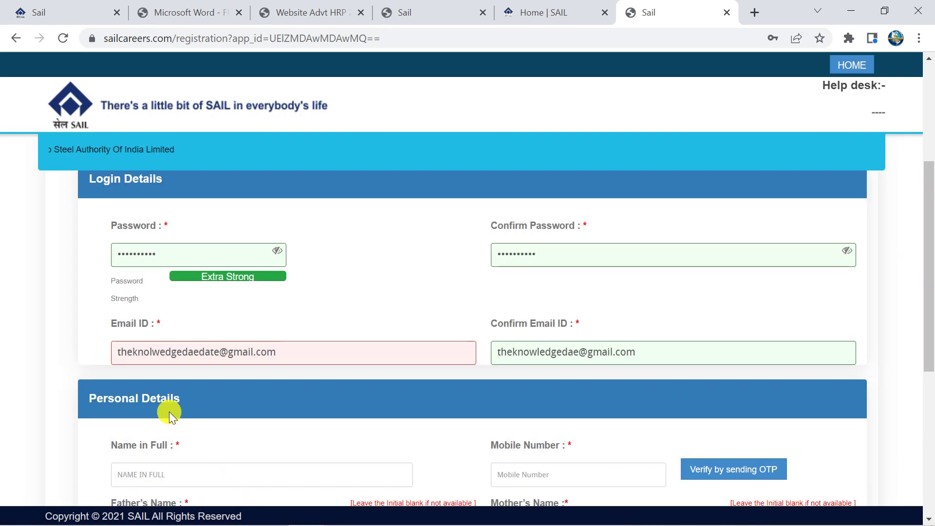
pyautogui.click(569, 221)
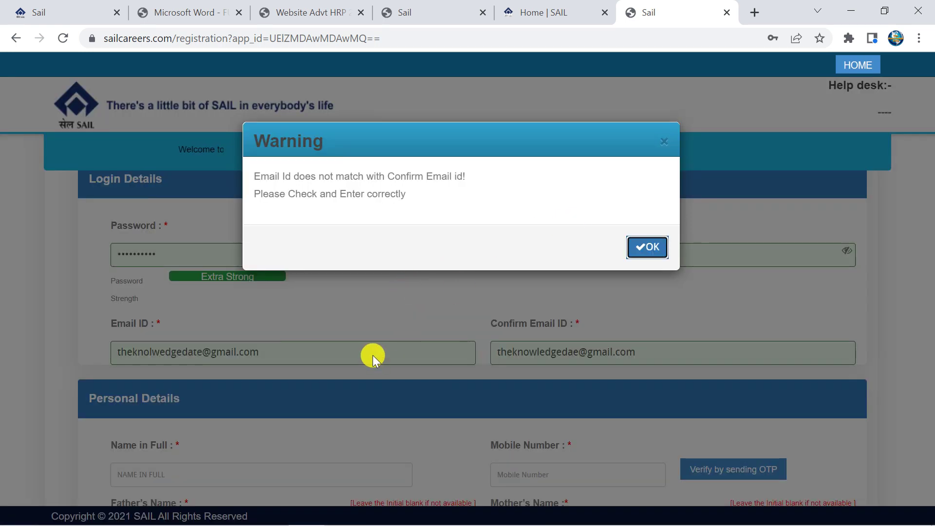
pyautogui.click(642, 248)
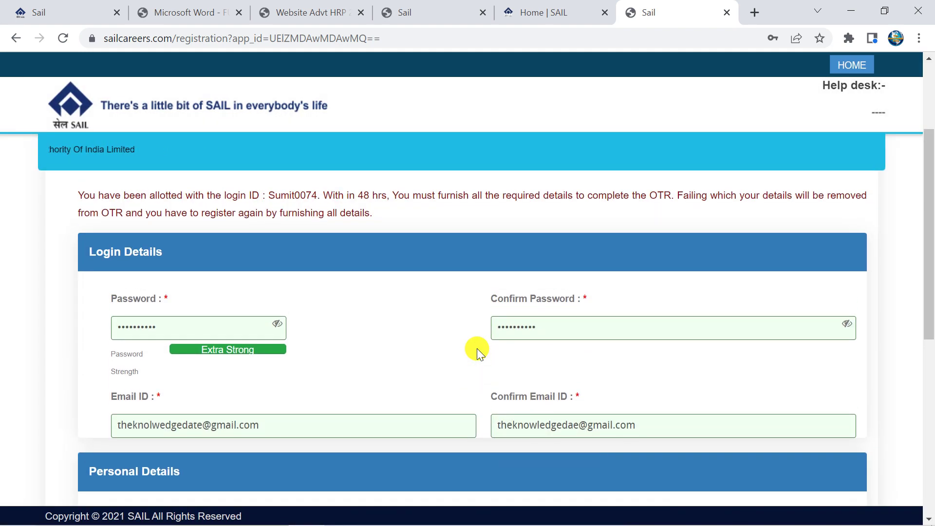
pyautogui.scroll(-2, 162, 345)
# Enter the applicant's full name and move through the father's and mother's name fields
pyautogui.scroll(-3, 246, 378)
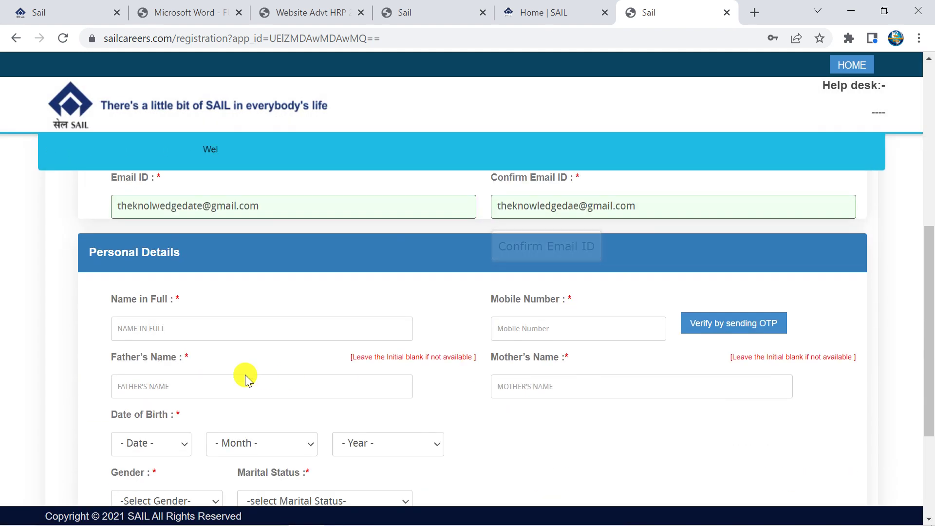
pyautogui.click(209, 329)
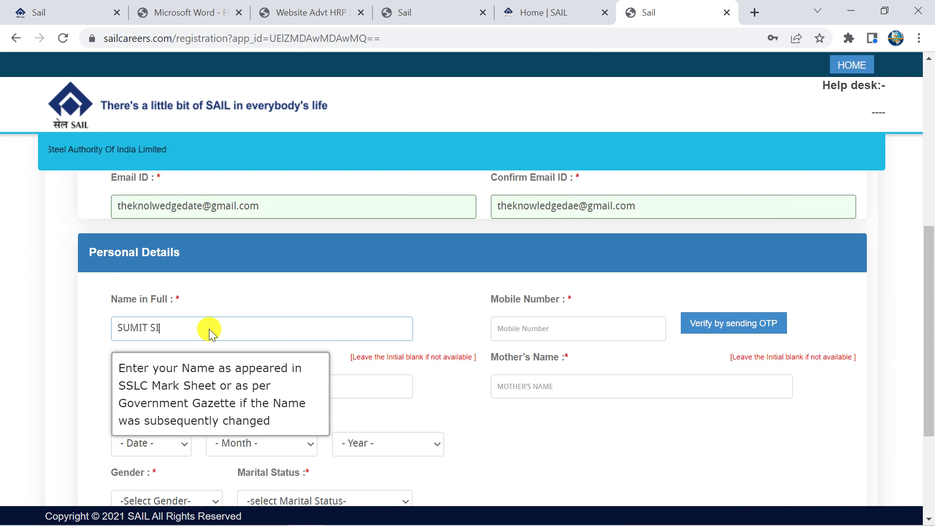
pyautogui.press('Tab')
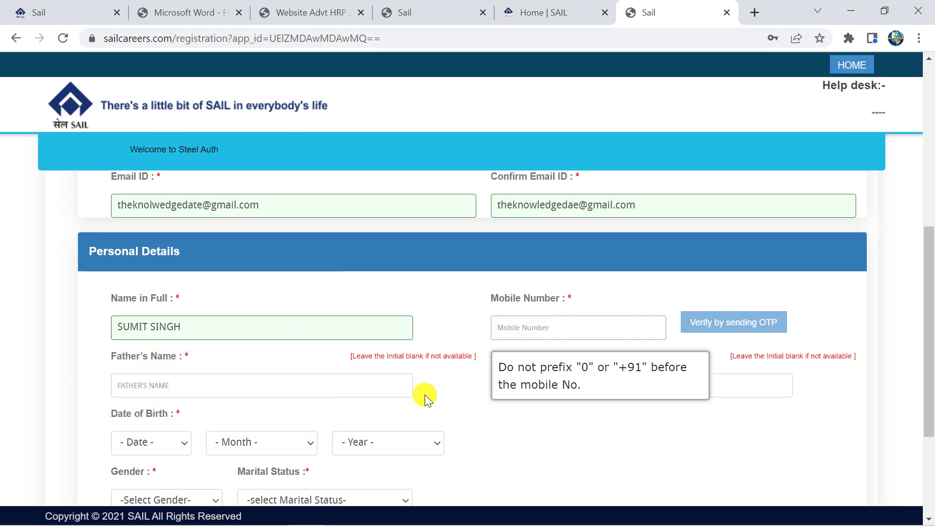
pyautogui.scroll(-2, 105, 306)
pyautogui.click(180, 316)
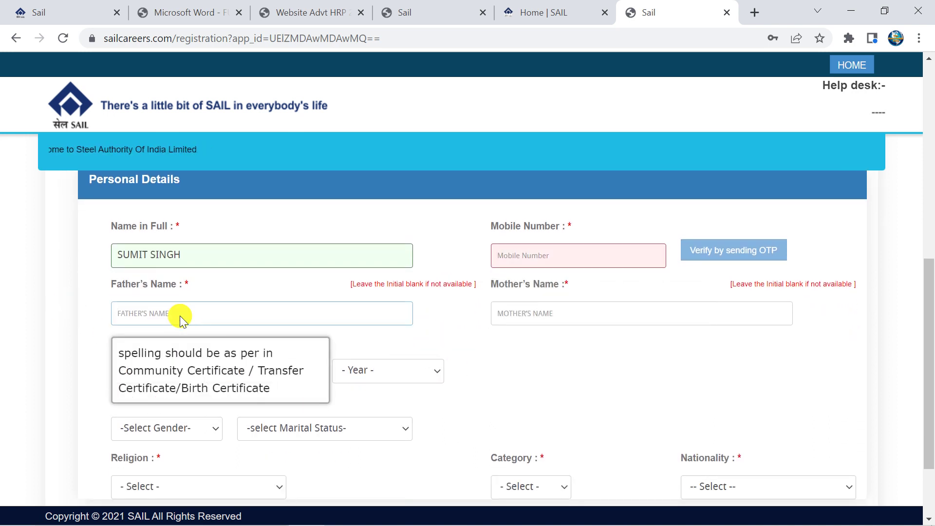
pyautogui.click(523, 316)
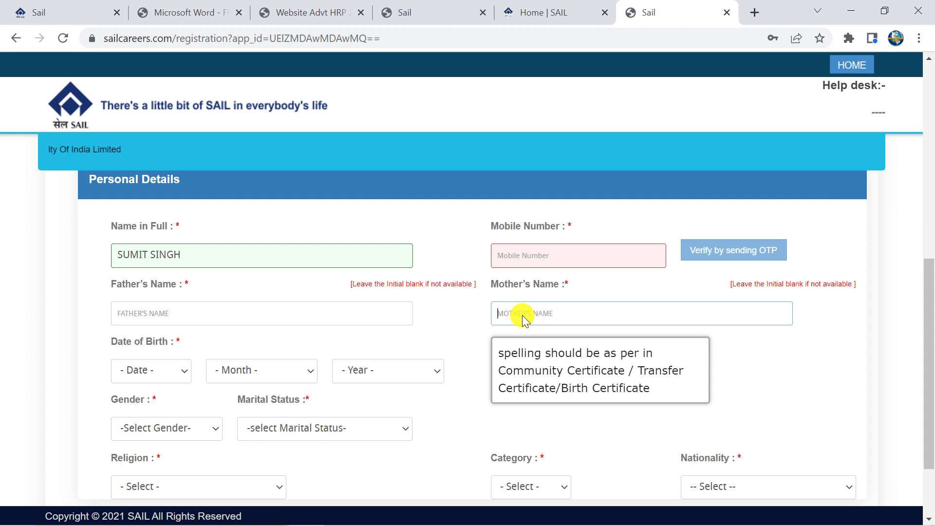
pyautogui.scroll(-2, 523, 319)
# Open the birth date, month and year lists without changing them
pyautogui.click(156, 298)
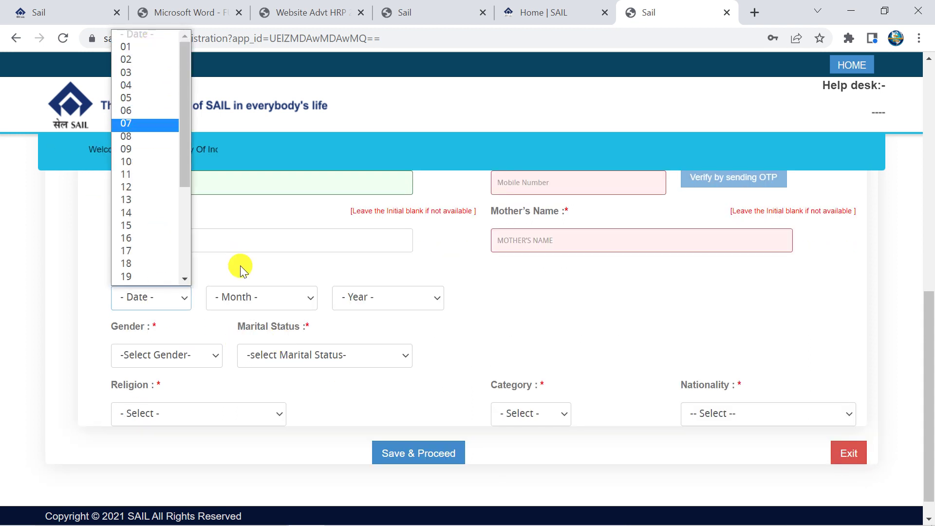
pyautogui.click(261, 298)
pyautogui.click(359, 298)
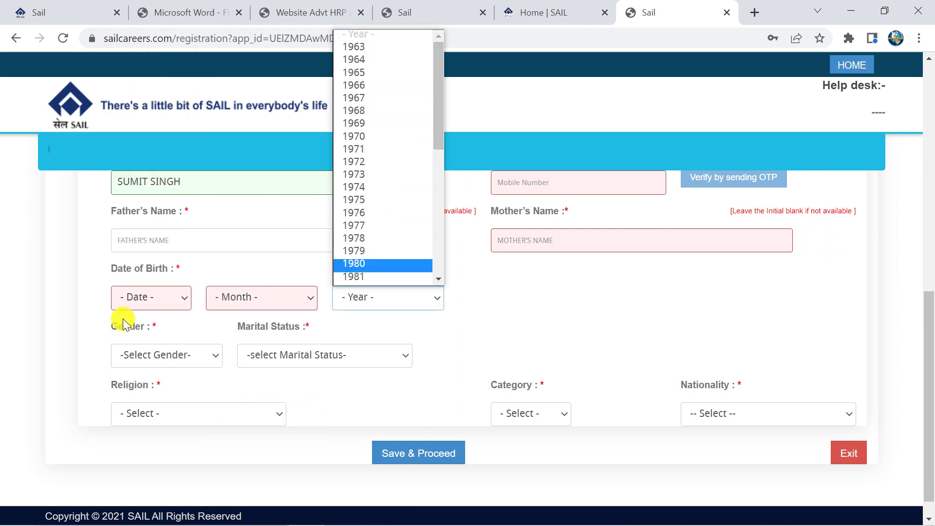
pyautogui.click(560, 304)
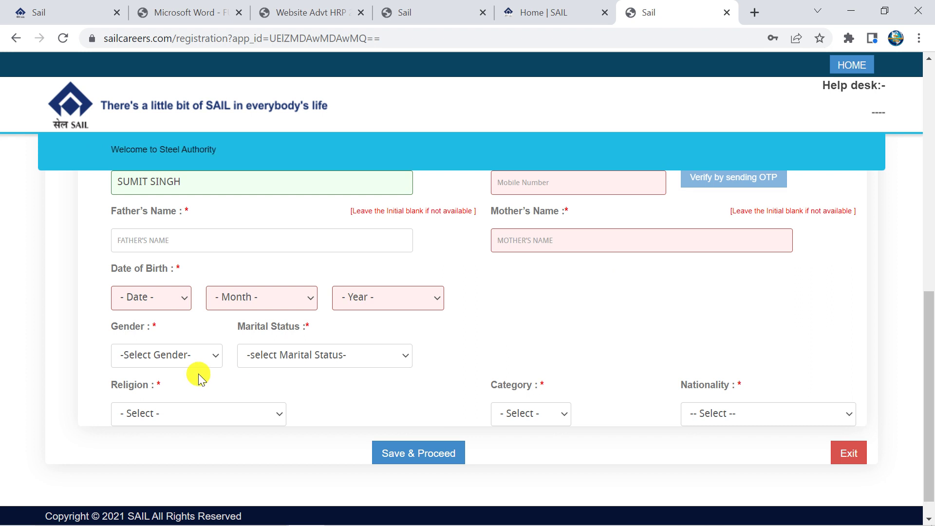
pyautogui.scroll(-1, 195, 371)
# Set gender Male, marital status Unmarried, religion Hindu, category UR, nationality Citizen of India
pyautogui.click(192, 354)
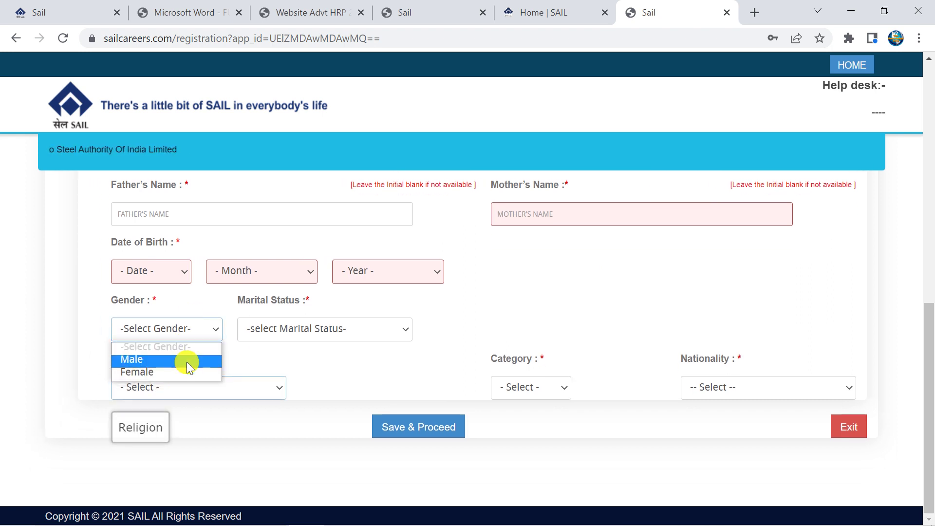
pyautogui.click(186, 361)
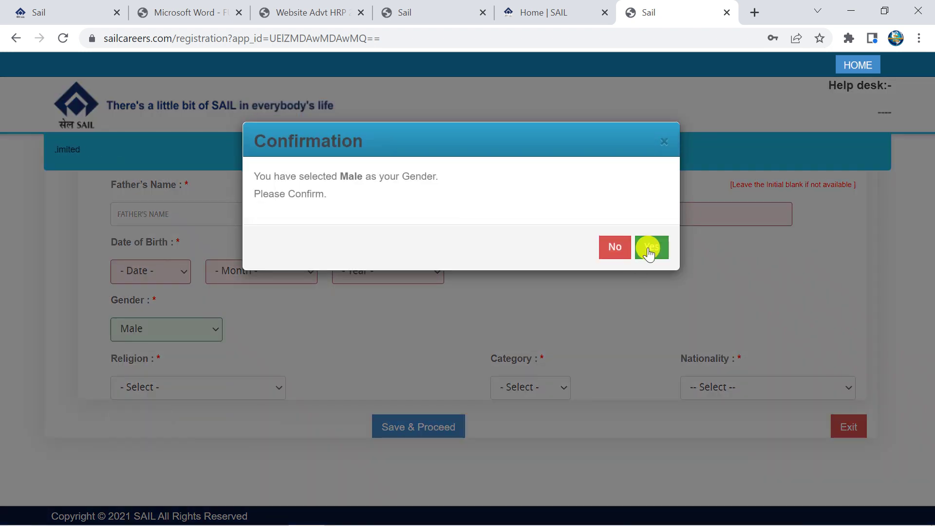
pyautogui.click(650, 249)
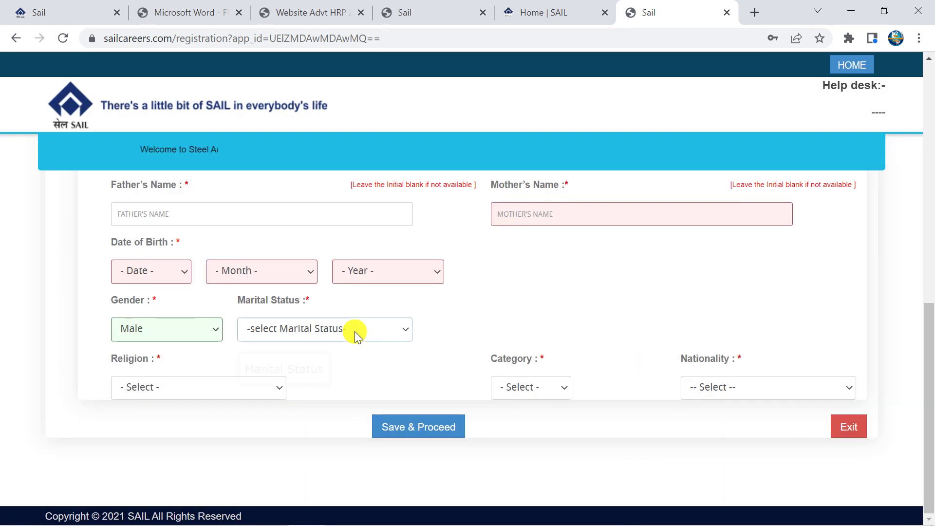
pyautogui.click(355, 330)
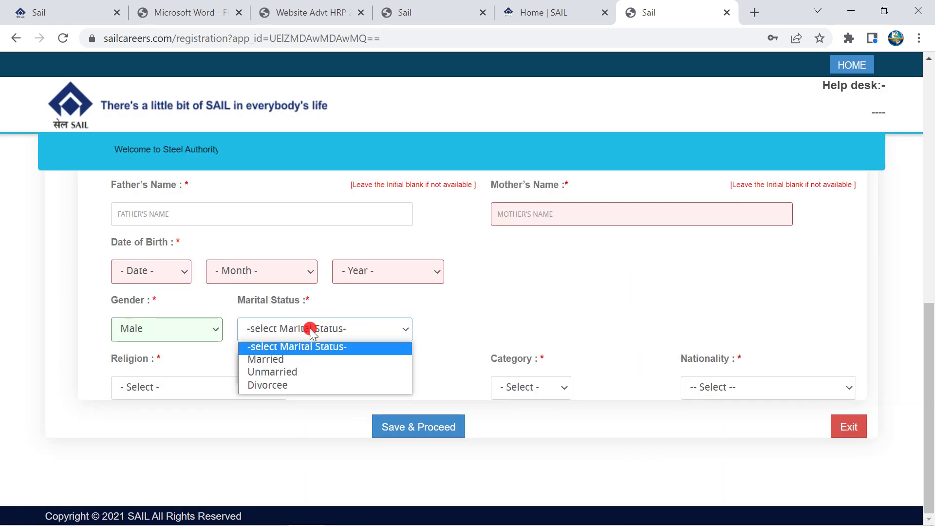
pyautogui.click(302, 372)
pyautogui.click(205, 396)
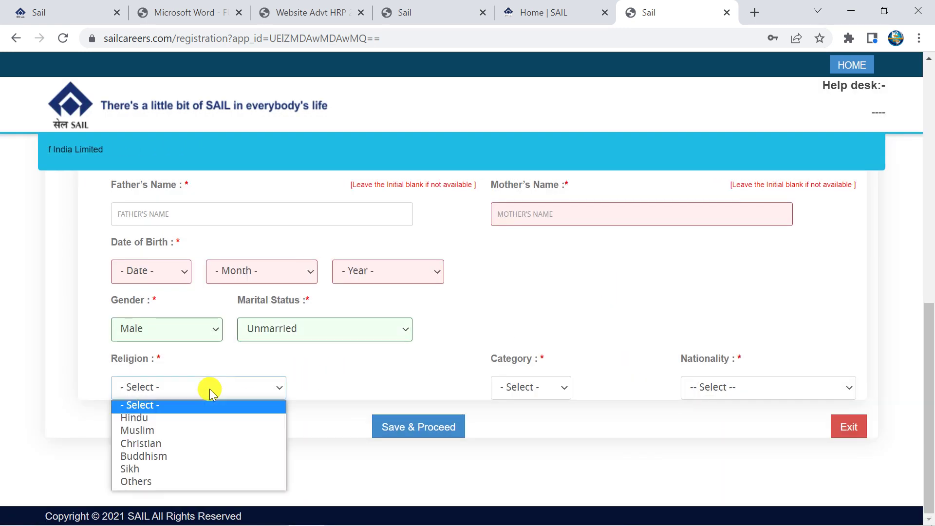
pyautogui.click(147, 417)
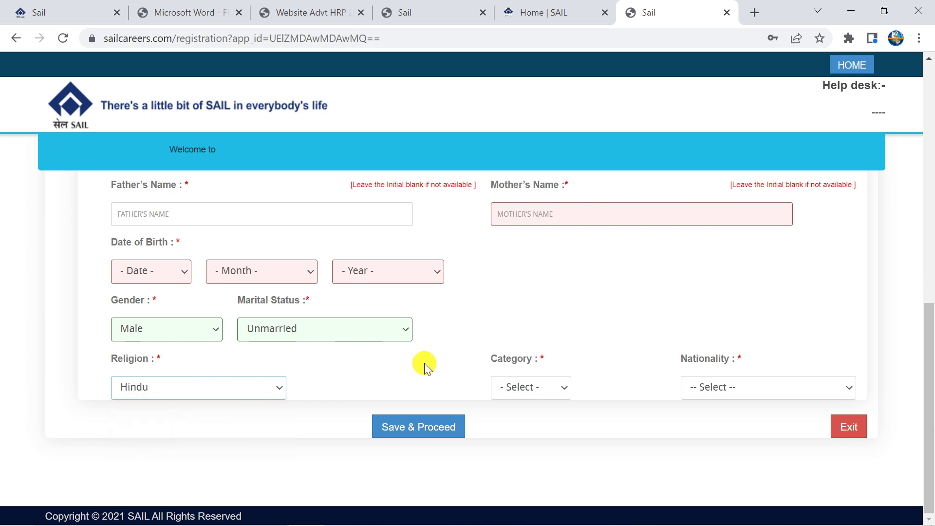
pyautogui.click(546, 388)
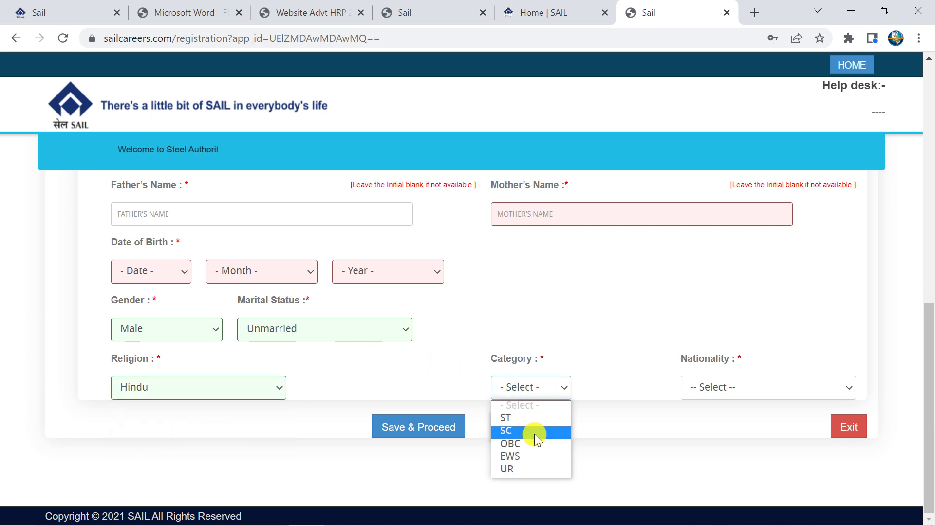
pyautogui.click(526, 470)
pyautogui.click(700, 389)
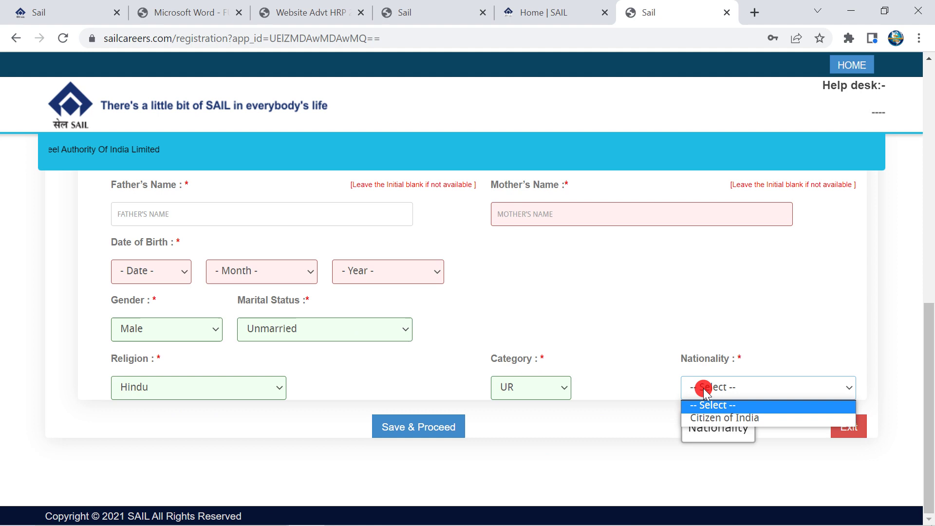
pyautogui.click(703, 418)
# Save the personal details and proceed to the address section
pyautogui.scroll(4, 601, 382)
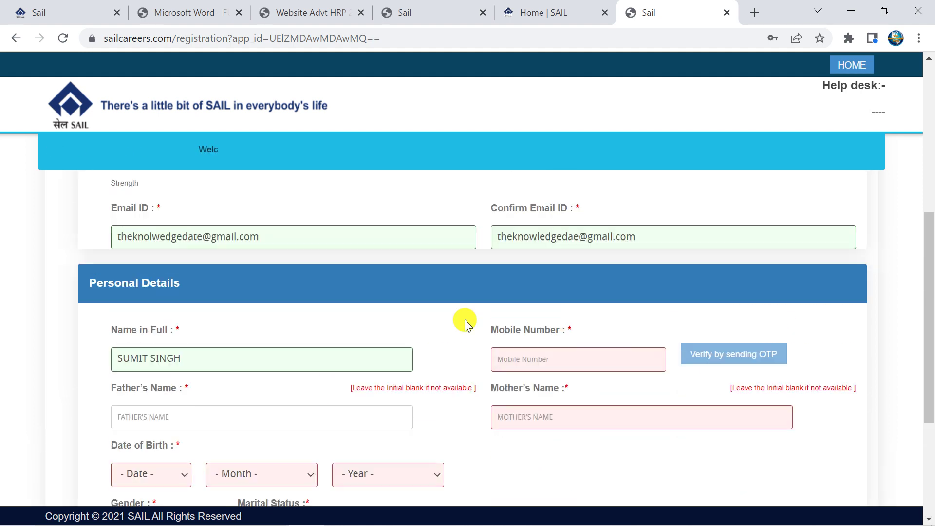
pyautogui.scroll(4, 537, 308)
pyautogui.scroll(-8, 537, 356)
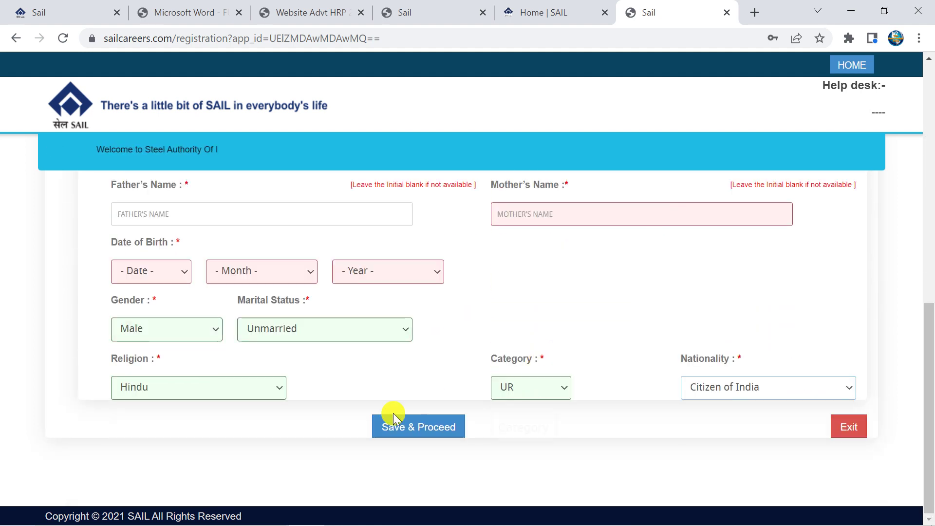
pyautogui.click(402, 438)
# Enter the first line of the communication address, correcting a typo
pyautogui.scroll(-2, 314, 454)
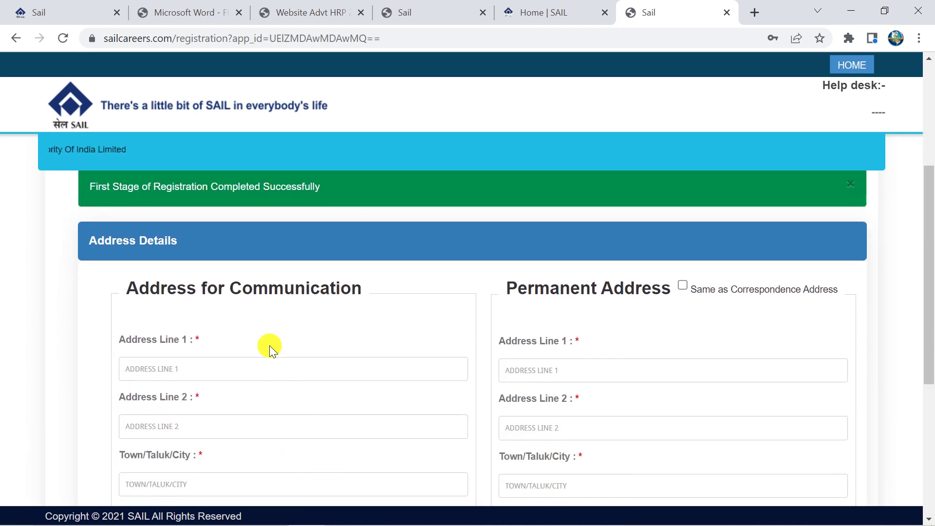
pyautogui.scroll(-2, 270, 346)
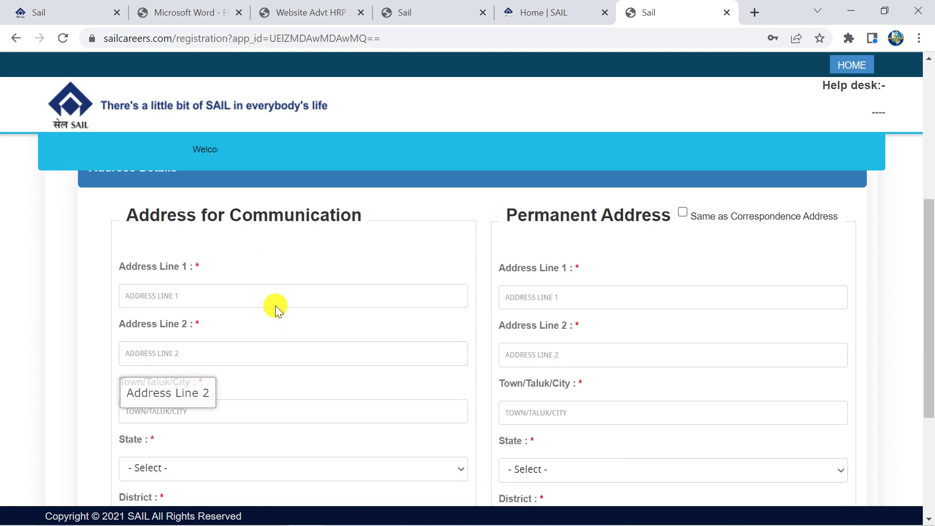
pyautogui.click(223, 287)
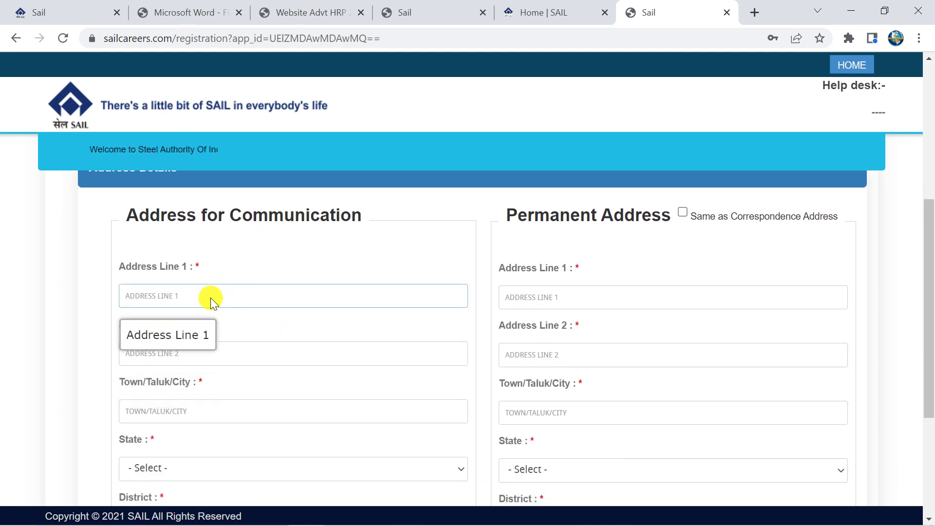
pyautogui.write('YOU')
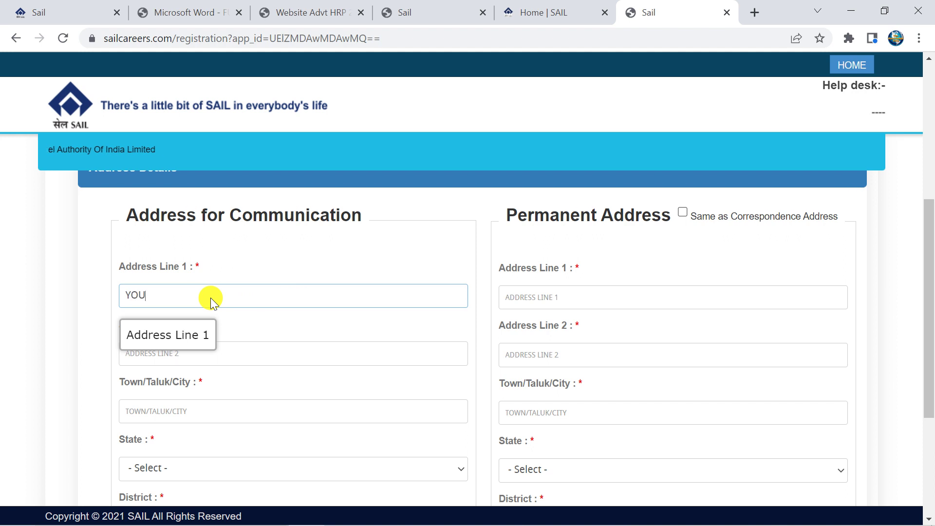
pyautogui.write('R ADRESS')
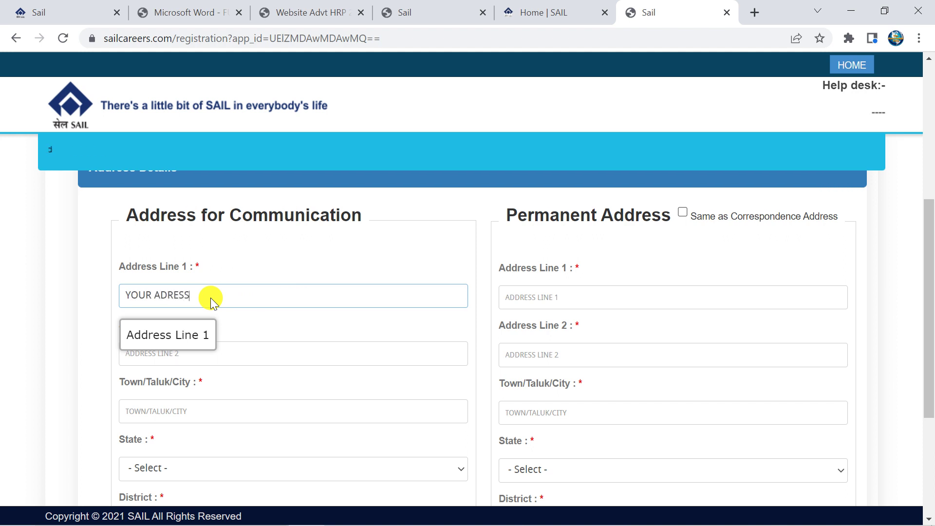
pyautogui.press('BackSpace')
pyautogui.press('BackSpace')
pyautogui.press('BackSpace')
pyautogui.press('BackSpace')
pyautogui.press('BackSpace')
pyautogui.press('BackSpace')
pyautogui.press('BackSpace')
pyautogui.press('BackSpace')
pyautogui.press('BackSpace')
pyautogui.press('BackSpace')
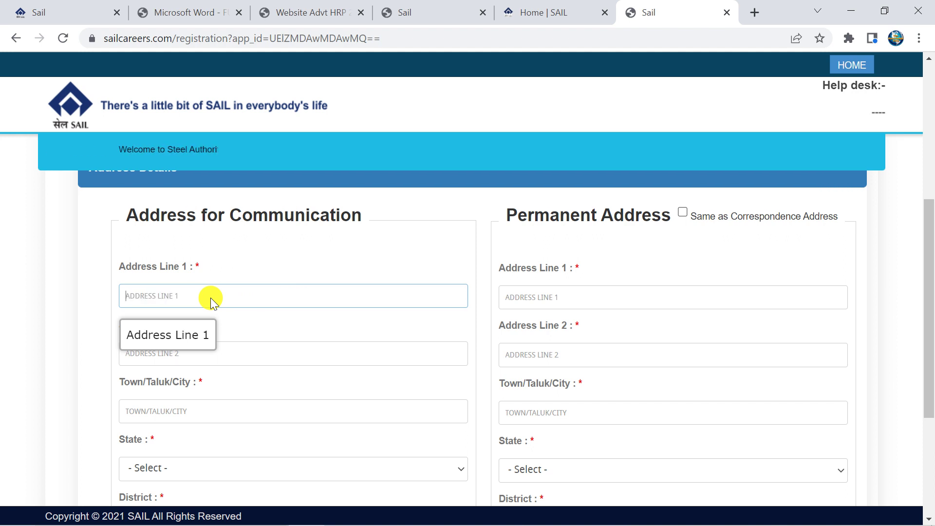
pyautogui.write('D BLOCK')
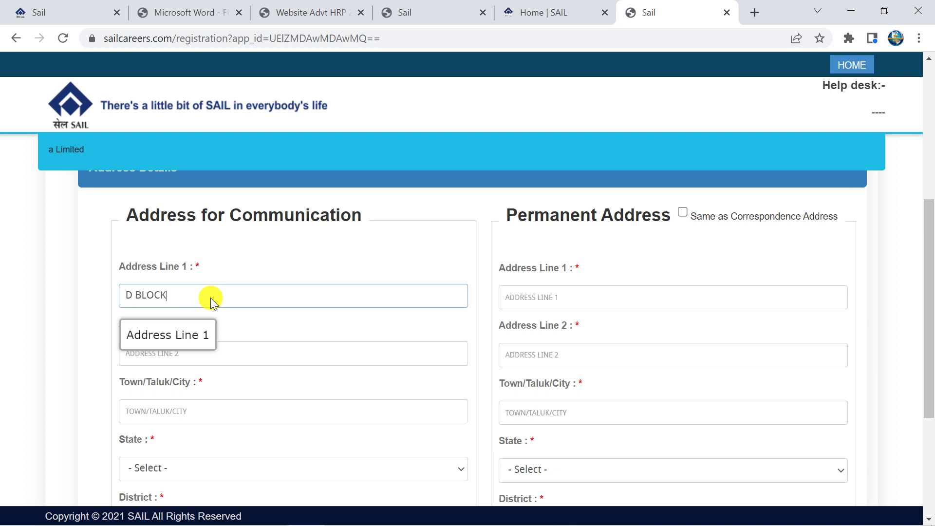
pyautogui.scroll(-1, 210, 298)
pyautogui.click(177, 281)
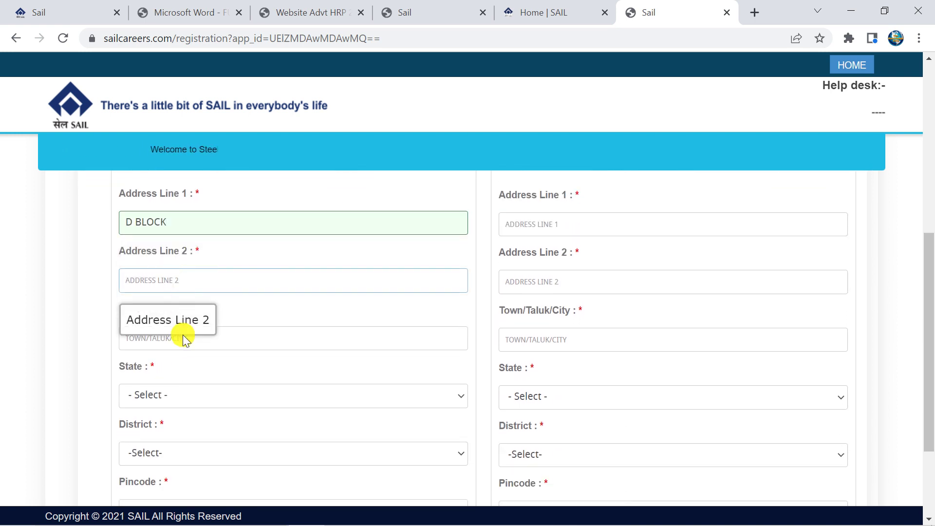
# Set town LUCKNOW, state Uttar Pradesh and district LUCKNOW
pyautogui.click(209, 341)
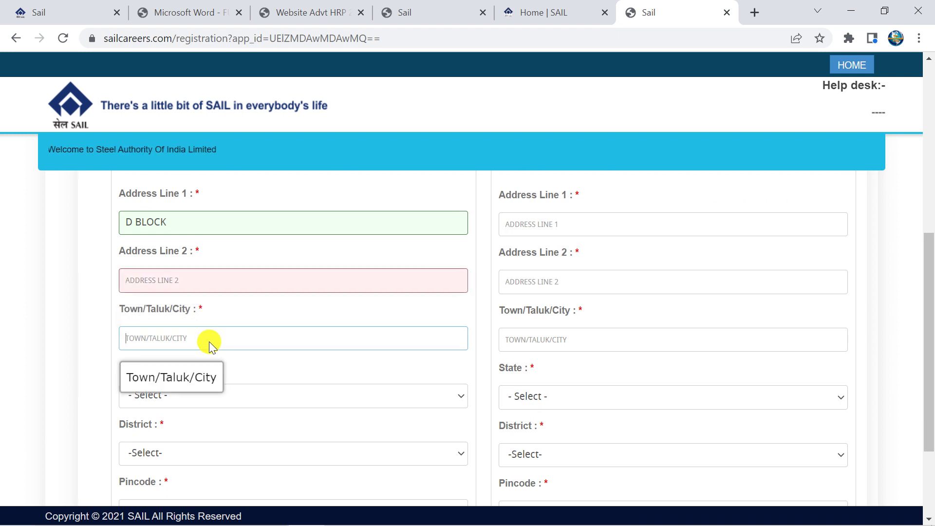
pyautogui.write('LUCKNOW')
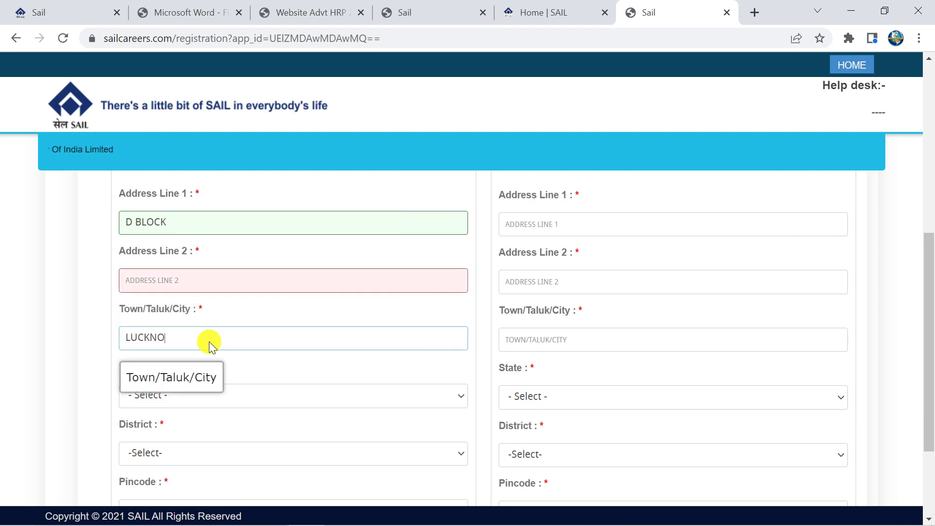
pyautogui.click(229, 399)
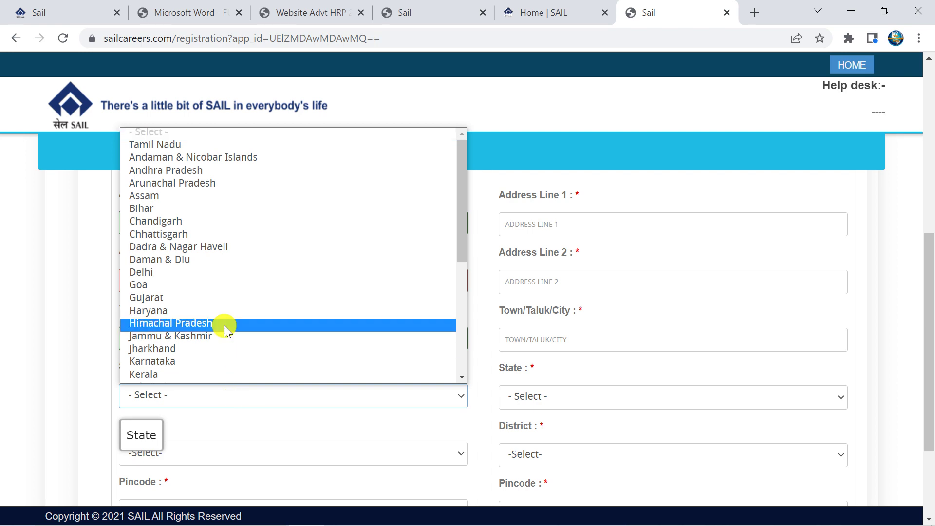
pyautogui.press('u')
pyautogui.press('Return')
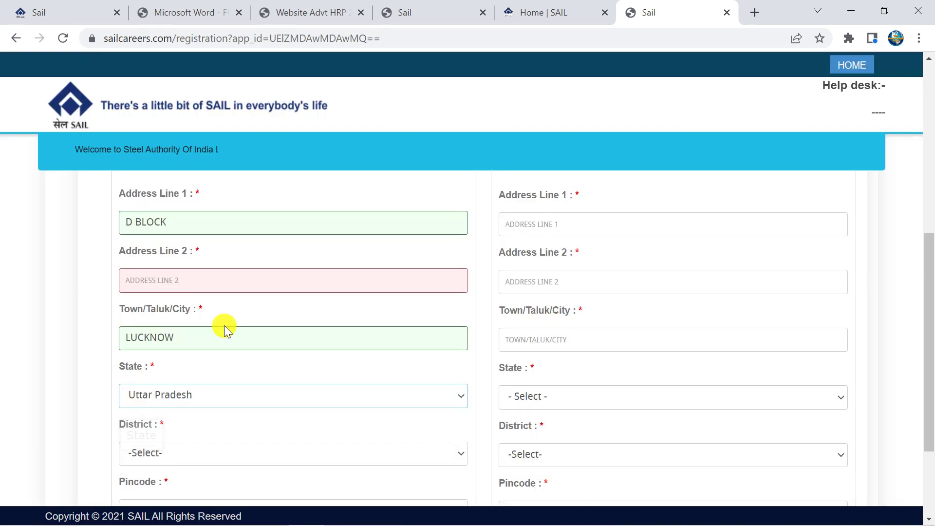
pyautogui.scroll(-1, 206, 337)
pyautogui.click(176, 383)
pyautogui.press('l')
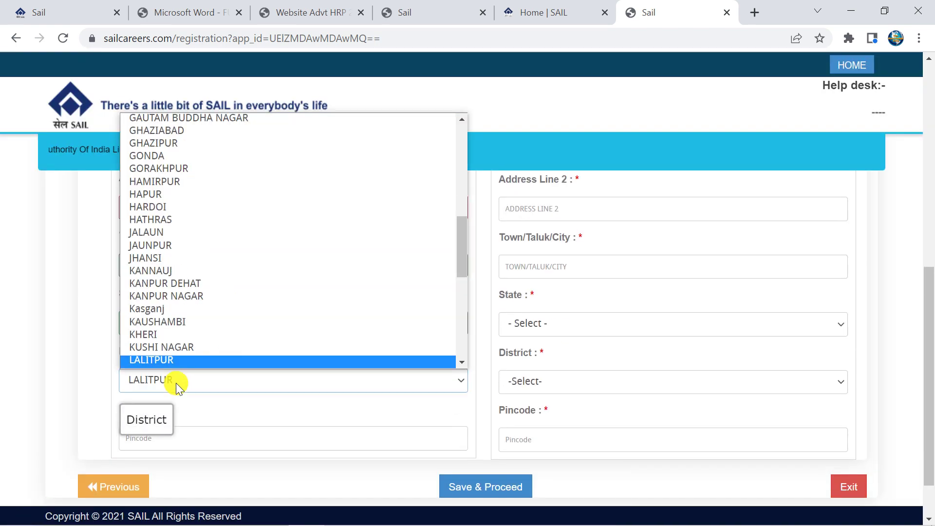
pyautogui.press('u')
pyautogui.press('Return')
# Enter the pincode and fill in the second address line
pyautogui.scroll(-1, 176, 383)
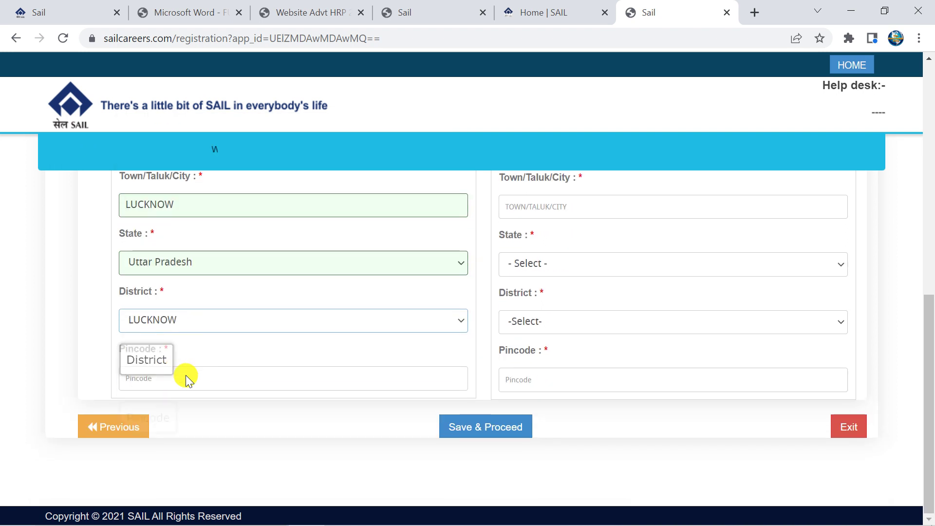
pyautogui.click(185, 378)
pyautogui.write('234567')
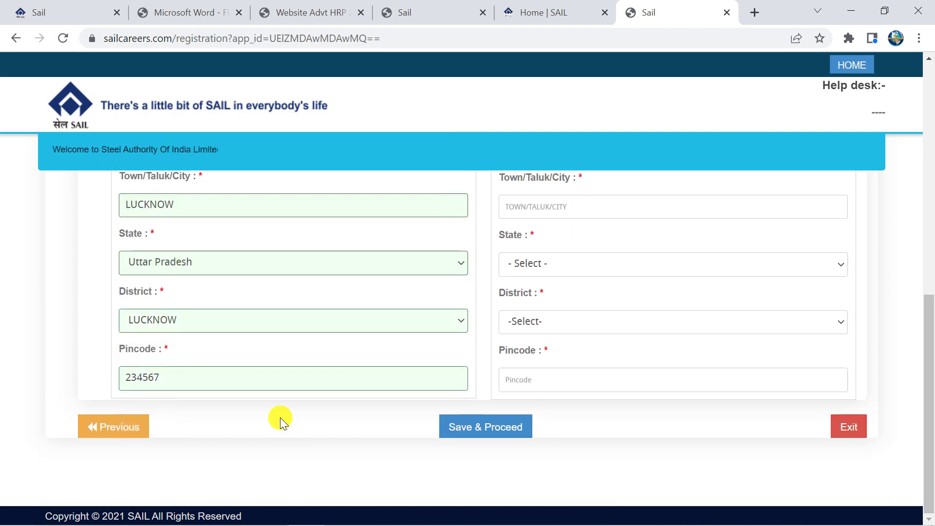
pyautogui.scroll(4, 273, 414)
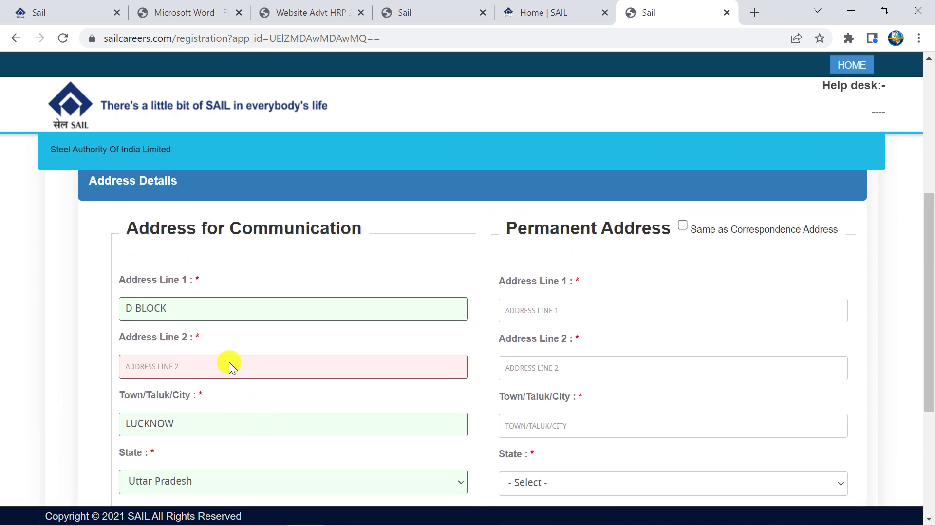
pyautogui.click(220, 367)
pyautogui.write('XXX')
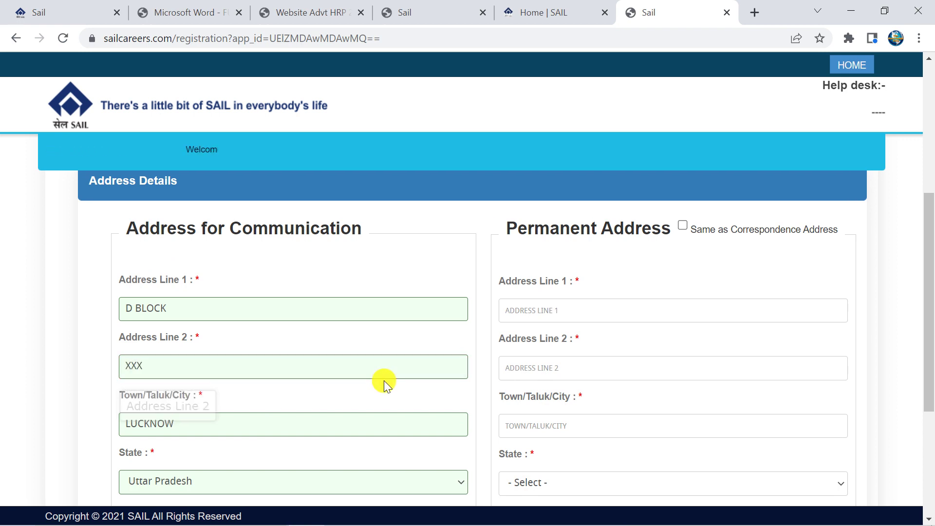
# Tick 'Same as Correspondence Address' and save the address details
pyautogui.scroll(-4, 382, 382)
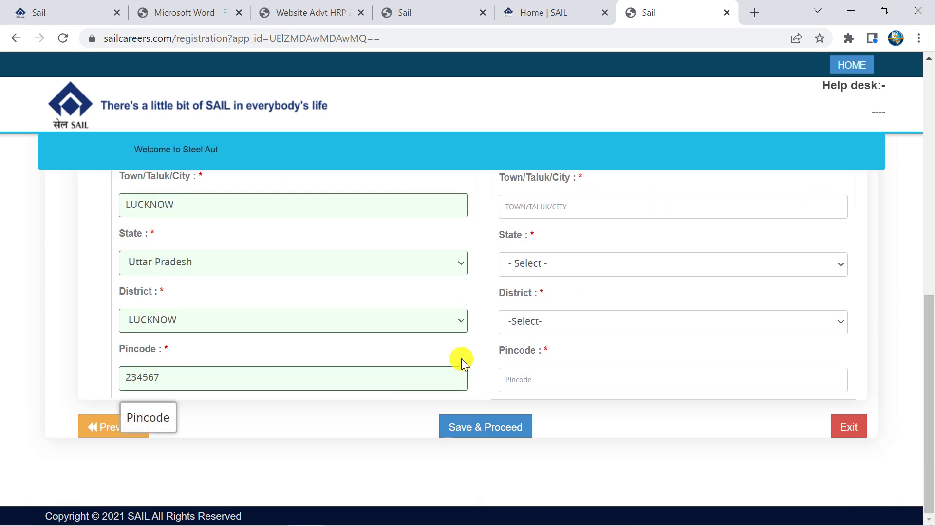
pyautogui.scroll(4, 461, 359)
pyautogui.click(684, 223)
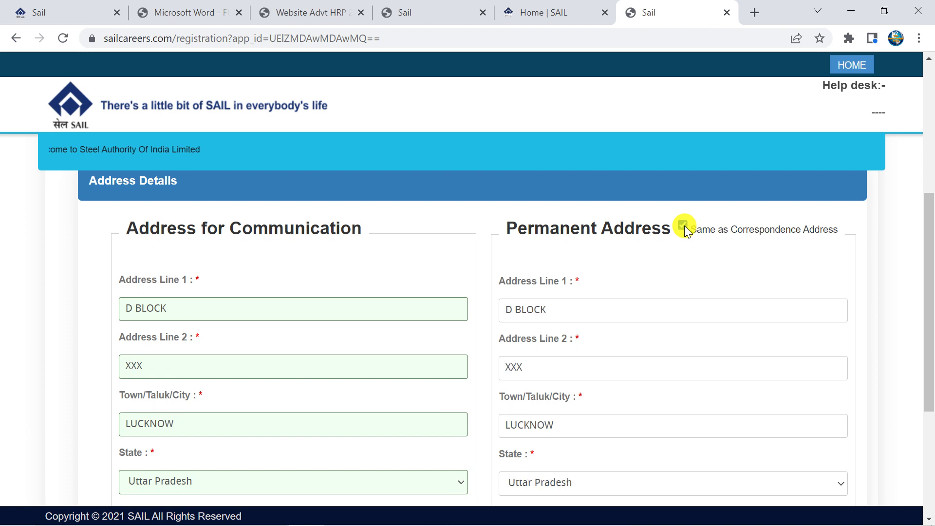
pyautogui.scroll(-4, 654, 311)
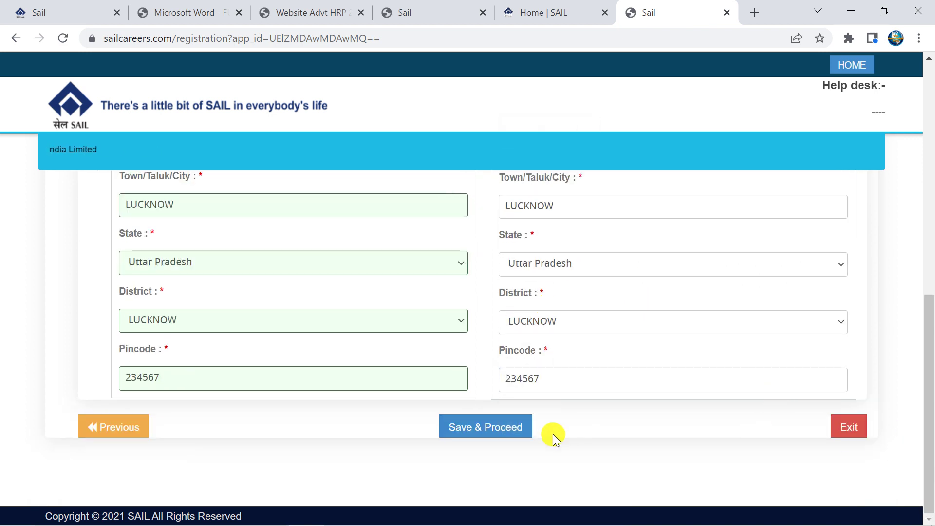
pyautogui.click(479, 434)
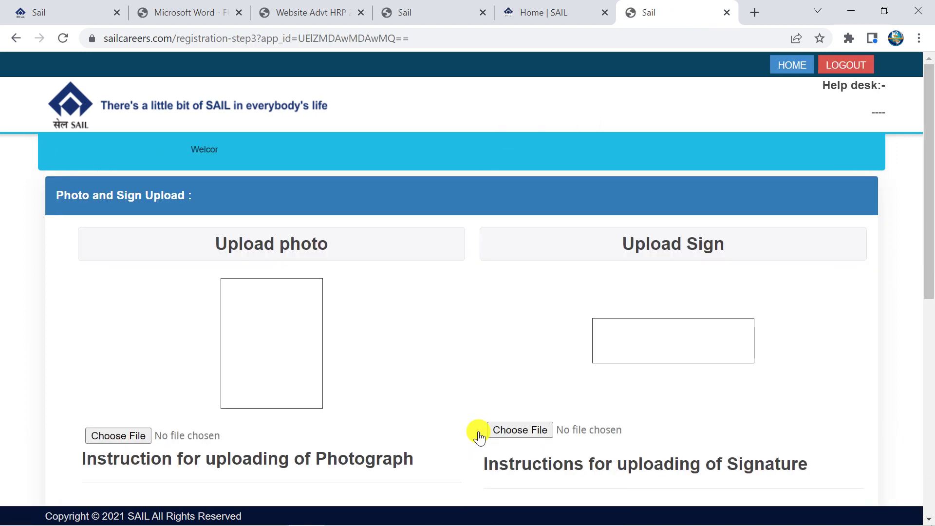
# Save the uploaded photo and signature to open the registration preview
pyautogui.scroll(-3, 700, 324)
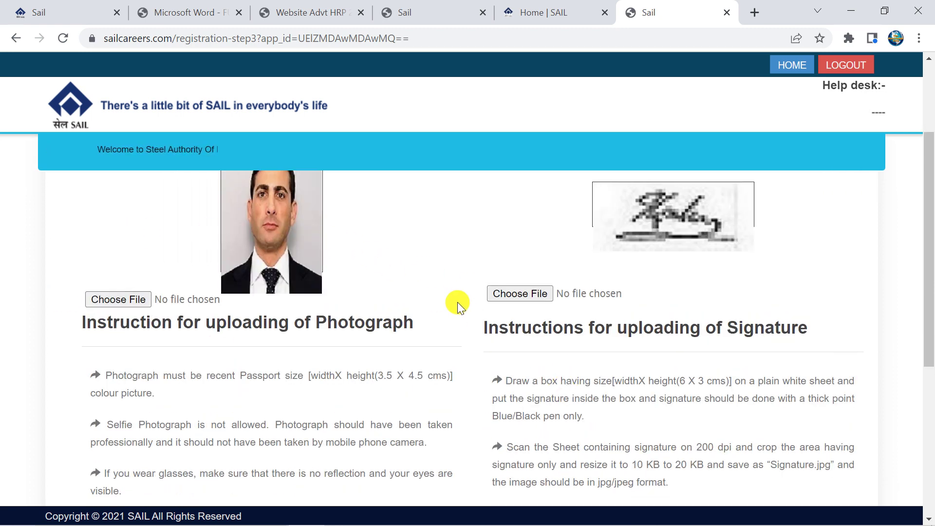
pyautogui.scroll(-5, 303, 318)
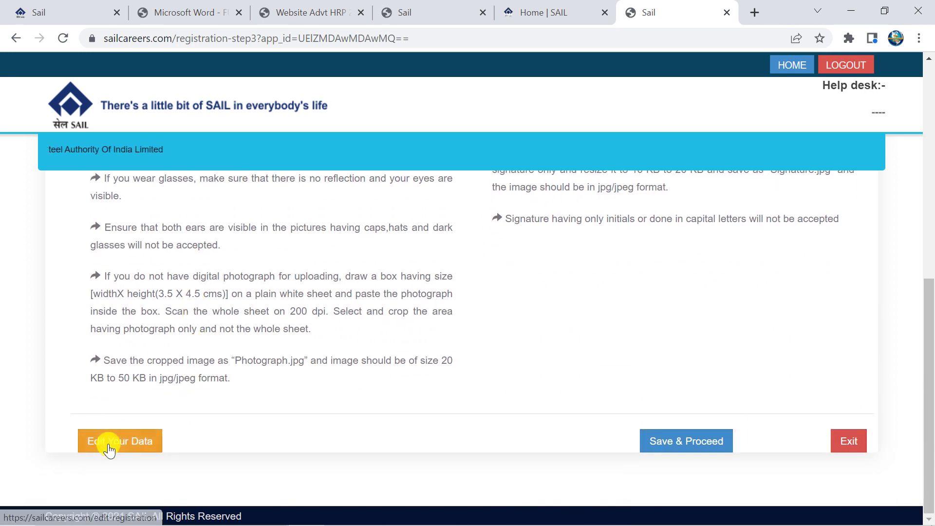
pyautogui.click(706, 440)
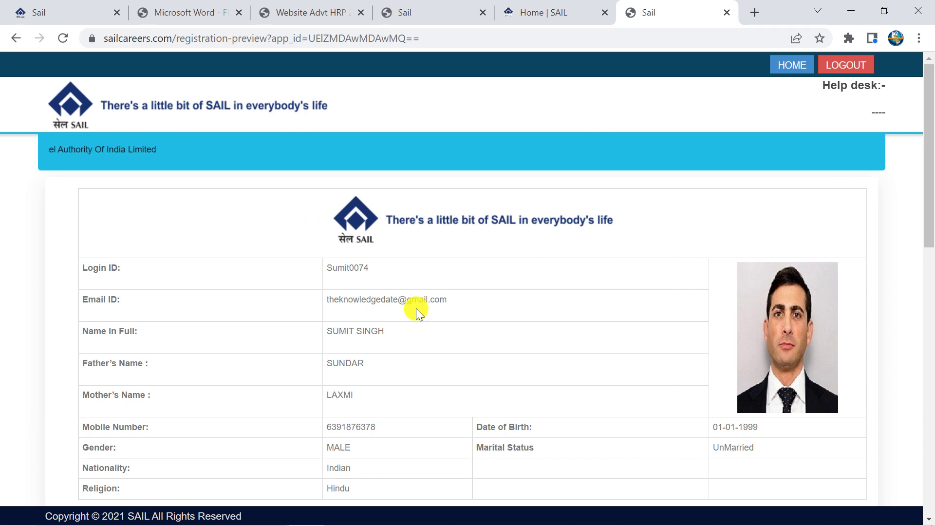
# Accept the declaration, save the registration, and confirm Yes in the dialog
pyautogui.scroll(-12, 416, 315)
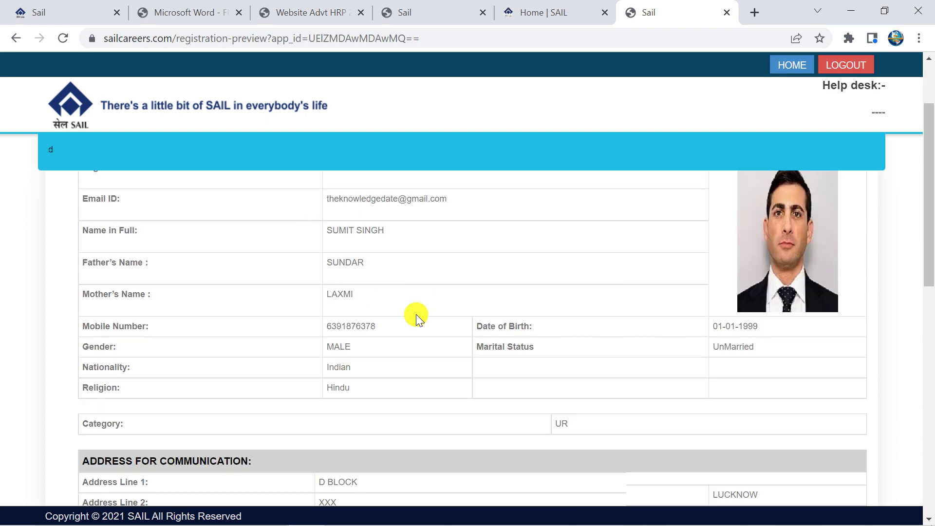
pyautogui.scroll(2, 414, 323)
pyautogui.scroll(2, 404, 330)
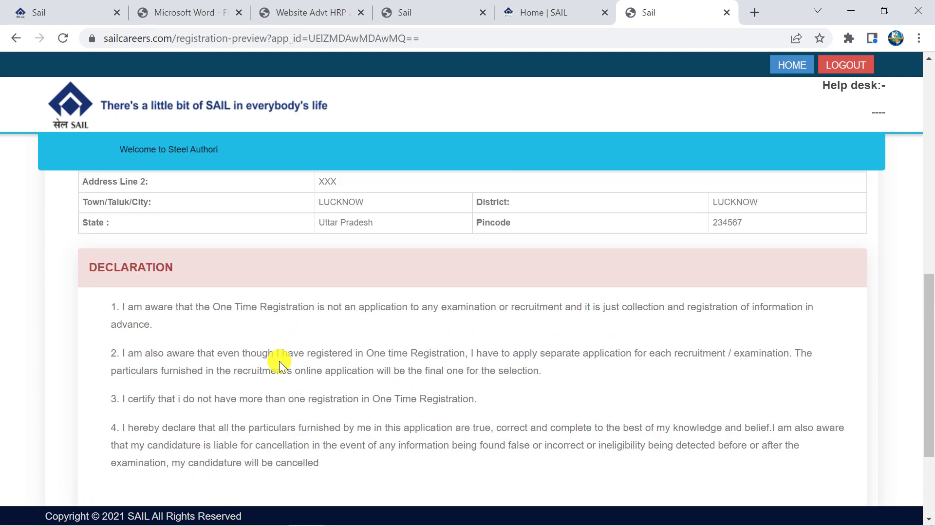
pyautogui.scroll(-3, 279, 361)
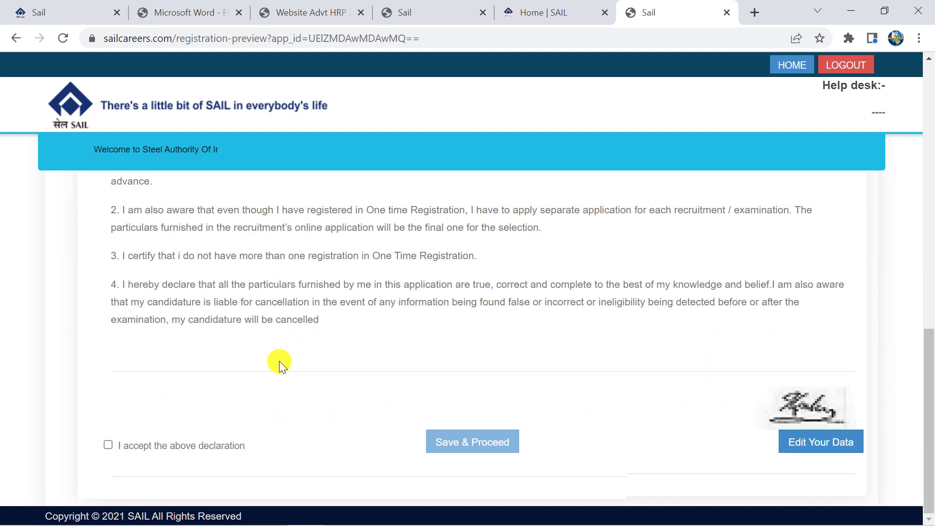
pyautogui.click(107, 442)
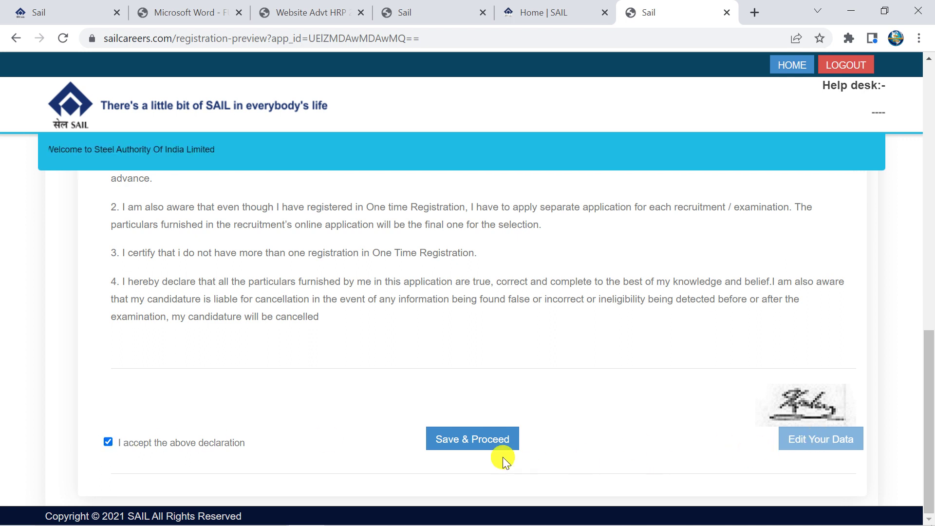
pyautogui.click(480, 451)
pyautogui.hotkey('ctrl', '-')
pyautogui.hotkey('ctrl', '-')
pyautogui.hotkey('ctrl', '-')
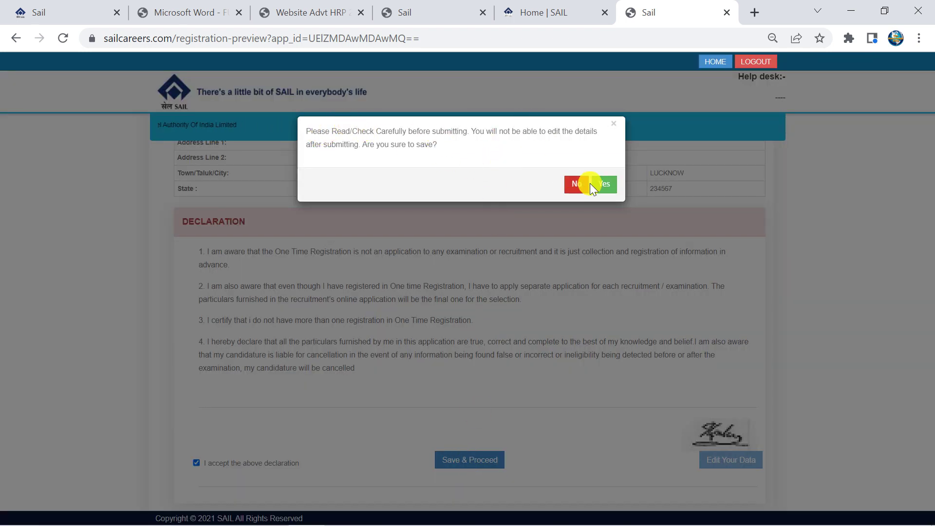
pyautogui.click(603, 184)
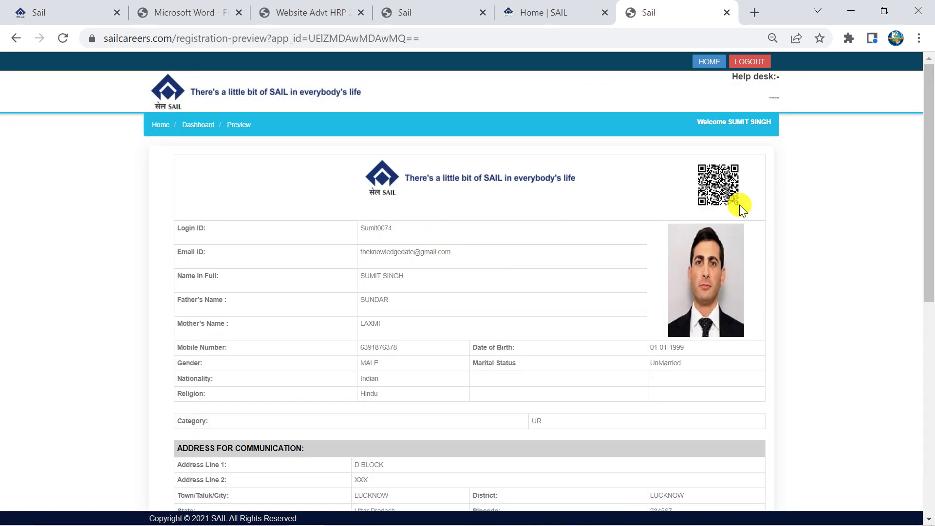
# Open and close the printable registration copy, then begin signing in with the login ID
pyautogui.scroll(-7, 457, 443)
pyautogui.click(410, 468)
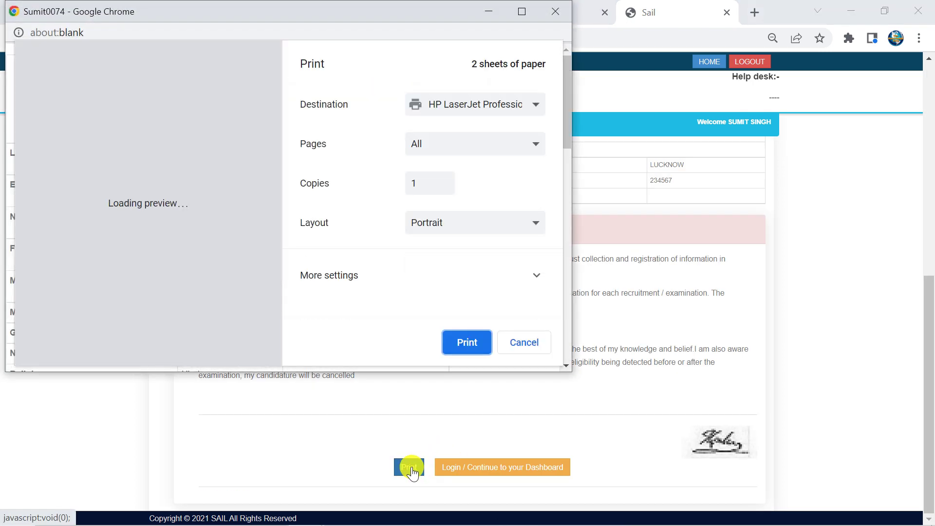
pyautogui.click(586, 306)
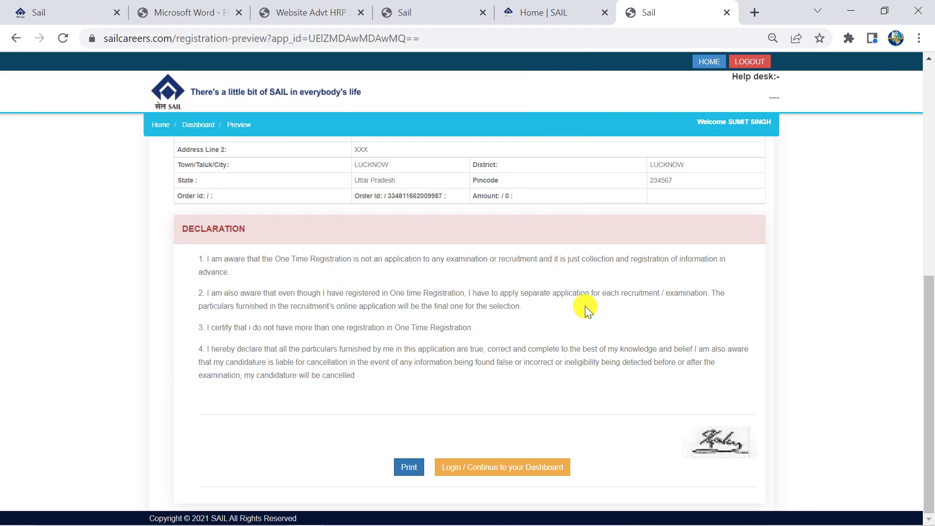
pyautogui.click(534, 468)
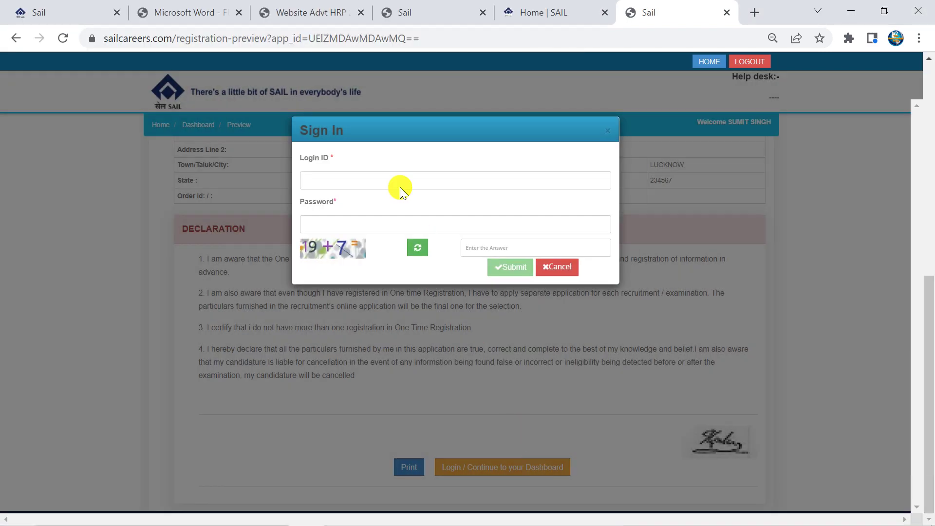
pyautogui.click(327, 179)
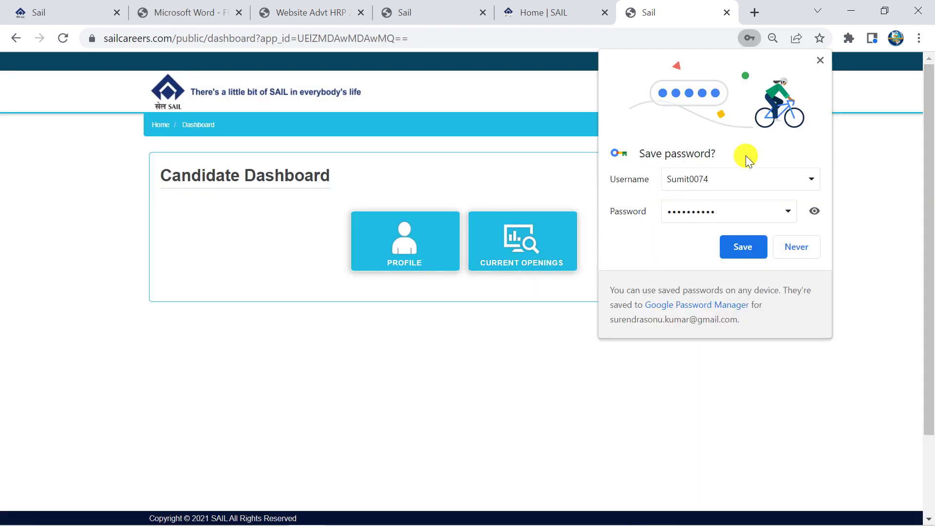
# From Current Openings, choose the Attendant-cum-Technician Trainee / Bokaro Steel Plant post and proceed
pyautogui.click(820, 61)
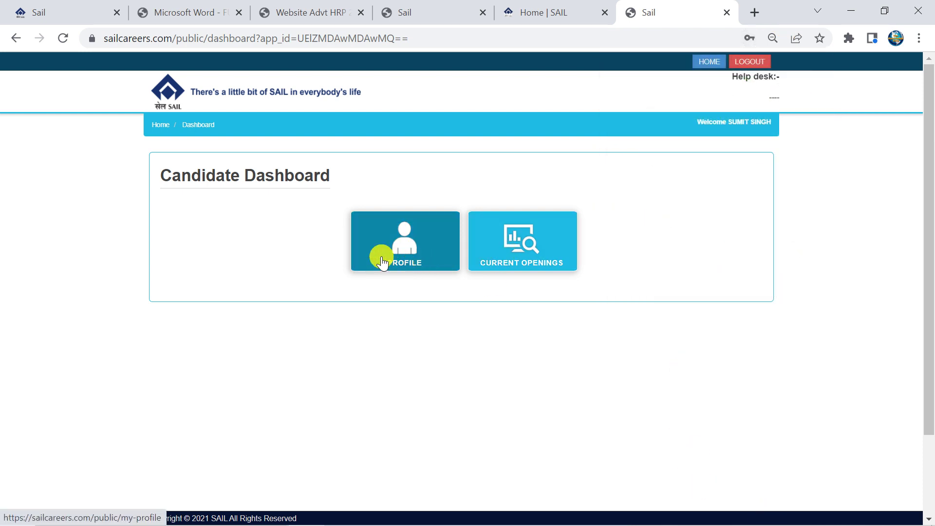
pyautogui.click(514, 253)
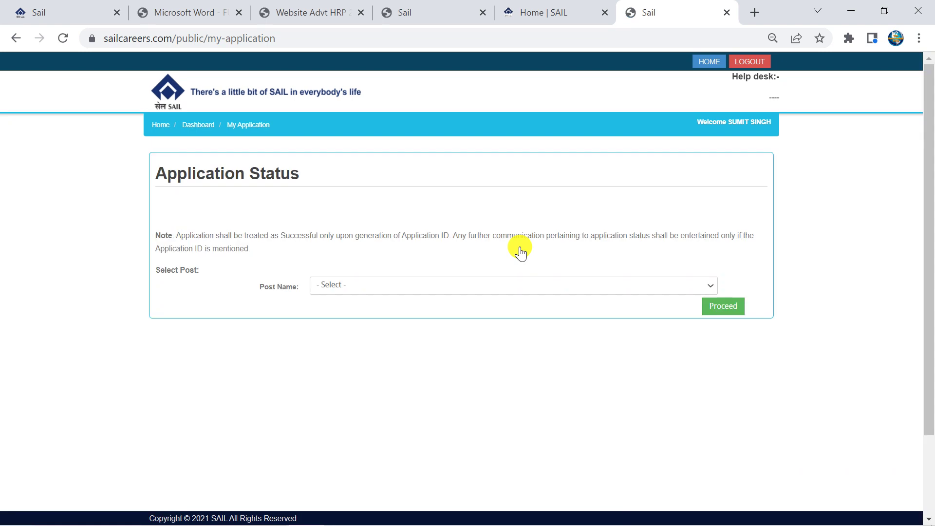
pyautogui.click(443, 285)
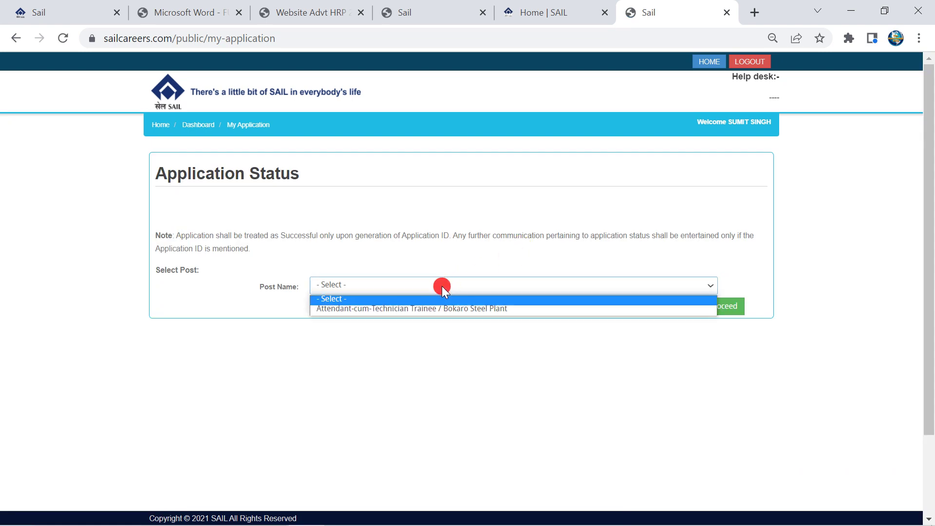
pyautogui.click(426, 307)
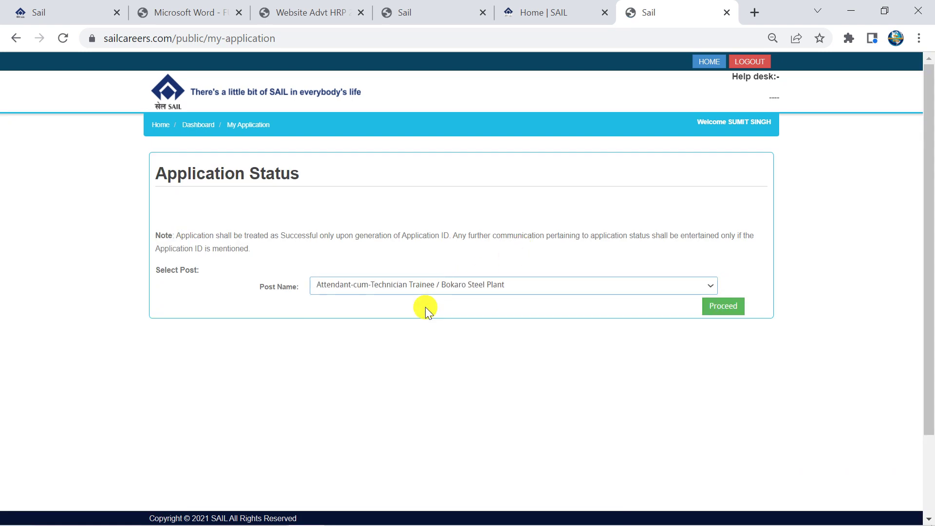
pyautogui.click(732, 308)
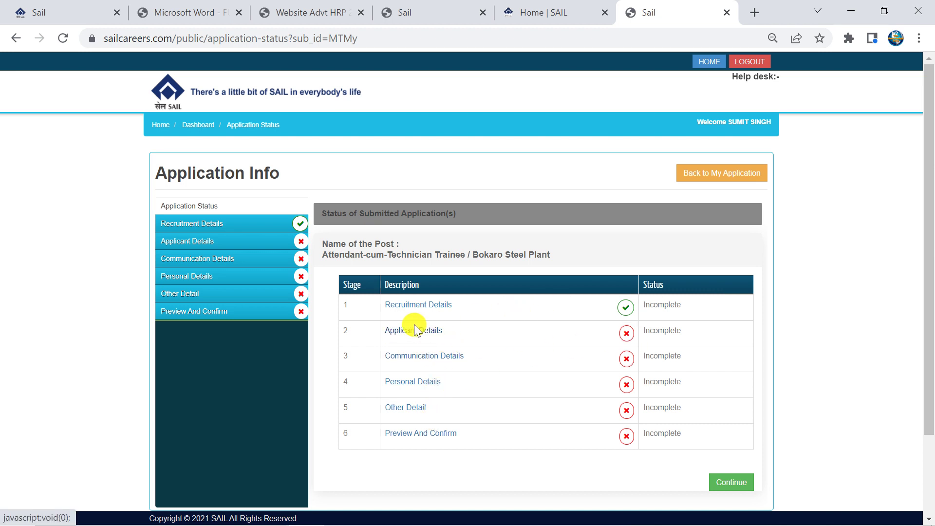
# Accept the Recruitment Details declaration and open the recruitment notification PDF
pyautogui.click(392, 335)
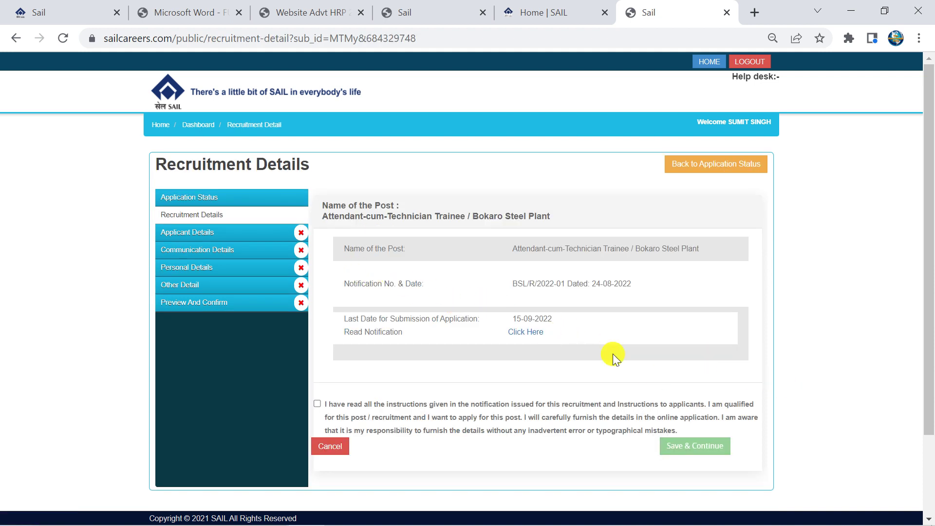
pyautogui.click(317, 404)
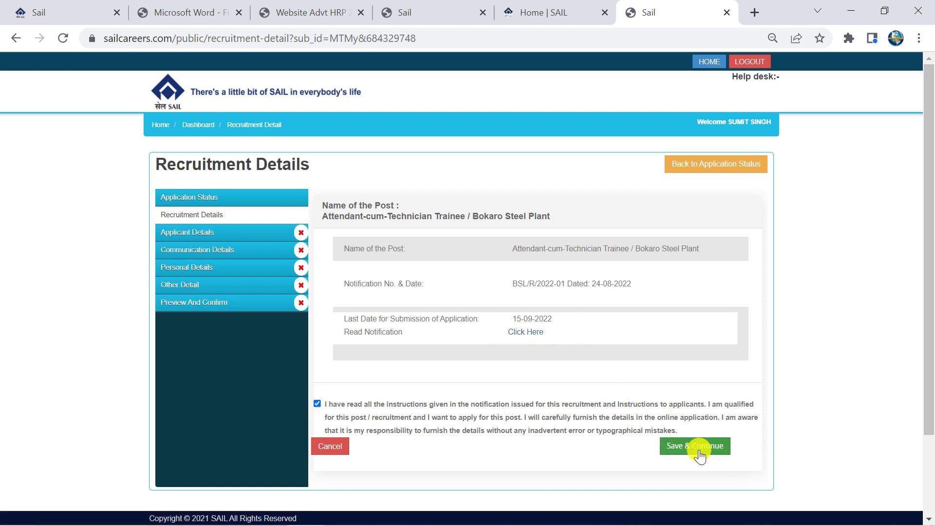
pyautogui.click(525, 332)
# Back on the application tab, save the Recruitment Details and continue
pyautogui.scroll(-5, 570, 209)
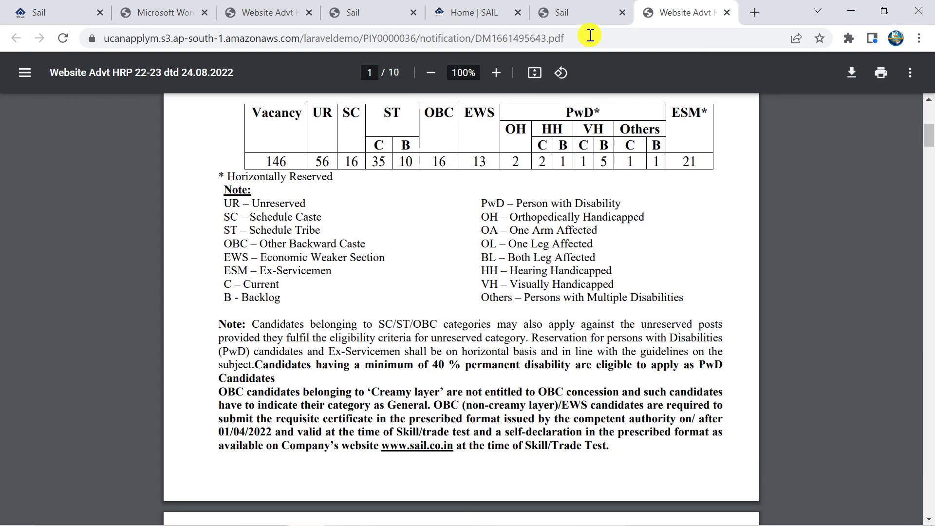
pyautogui.click(565, 13)
pyautogui.scroll(-2, 614, 297)
pyautogui.click(695, 346)
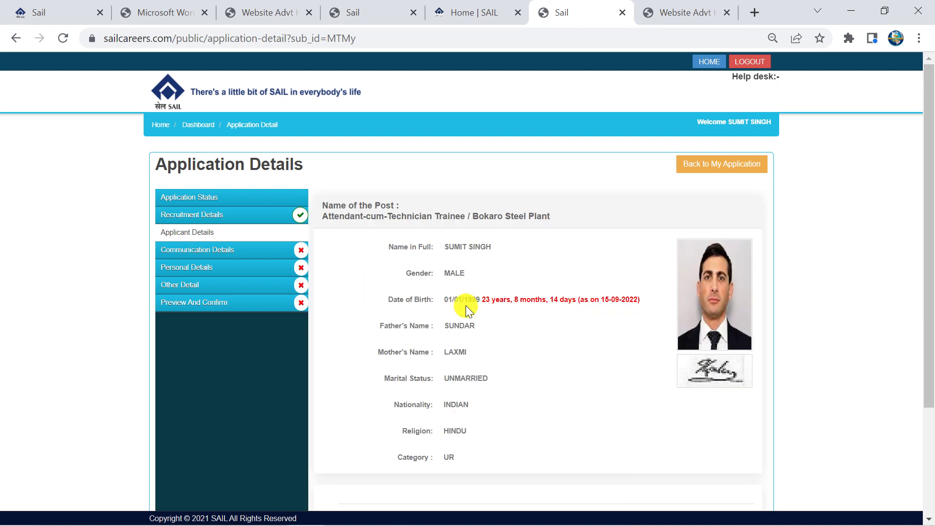
# Certify and save both the Applicant Details and the Communication Details
pyautogui.scroll(-3, 483, 281)
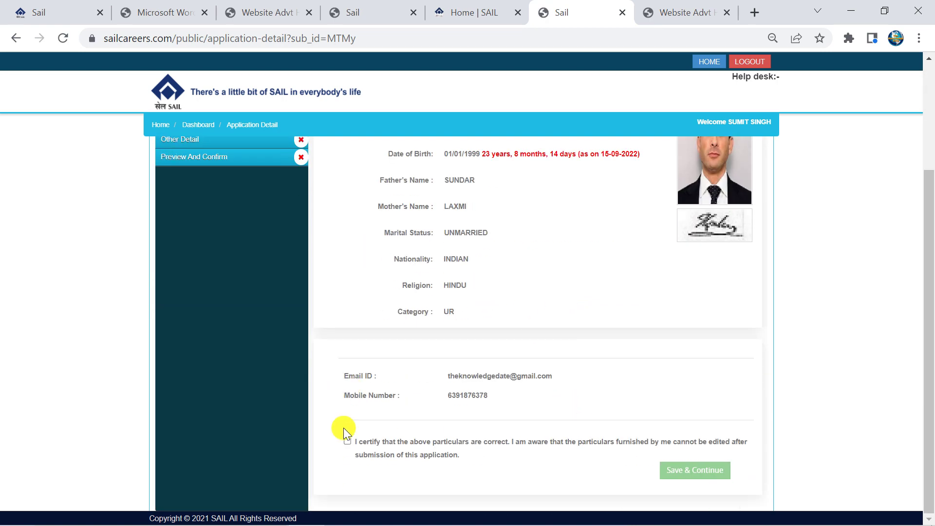
pyautogui.click(347, 440)
pyautogui.click(692, 471)
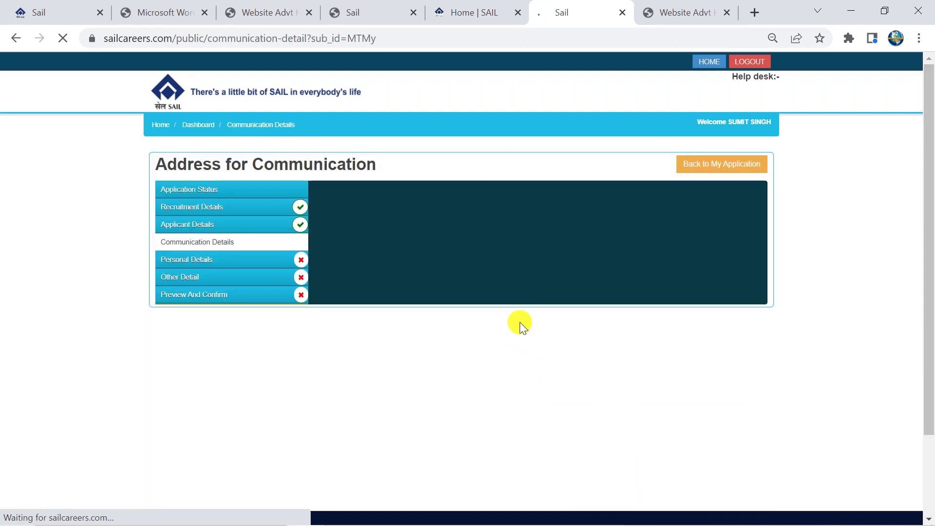
pyautogui.scroll(-2, 342, 270)
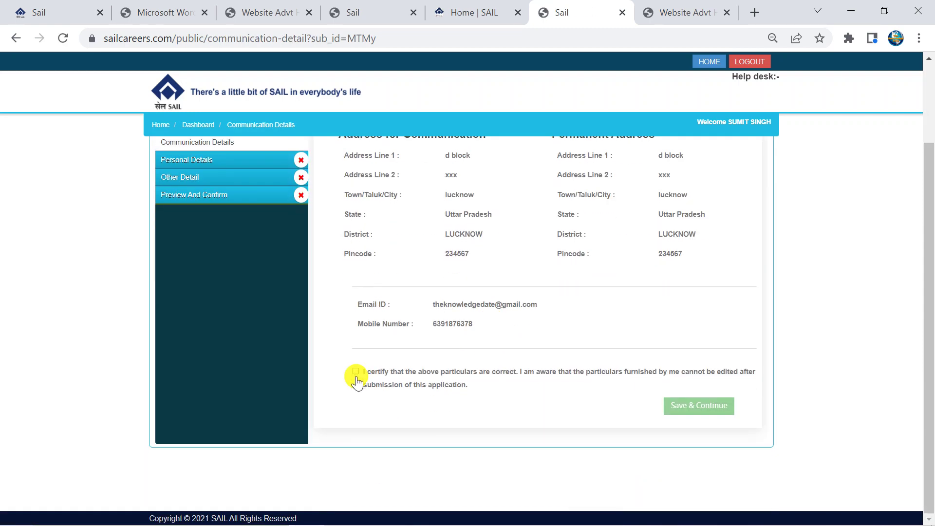
pyautogui.click(356, 373)
pyautogui.click(701, 406)
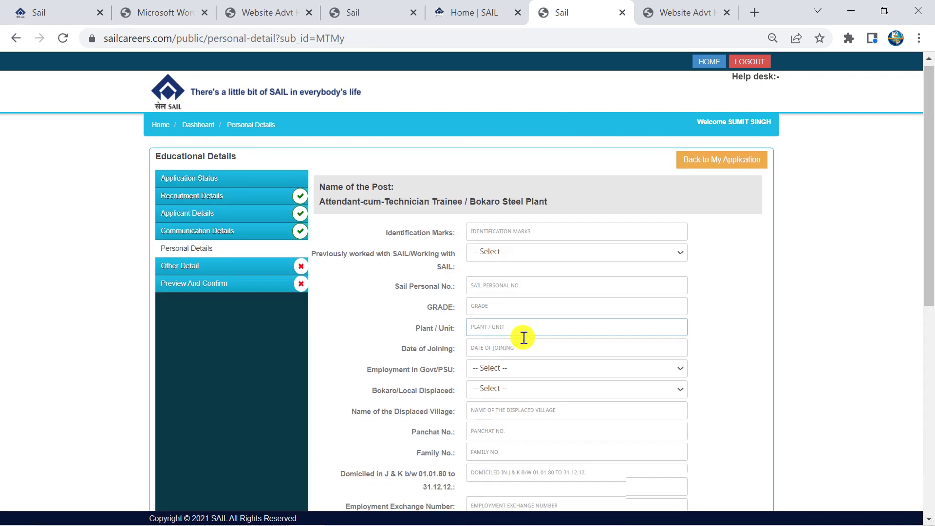
# Enter the identification mark MOLE ON CHEEK in Personal Details
pyautogui.scroll(-7, 522, 339)
pyautogui.scroll(4, 523, 340)
pyautogui.scroll(3, 522, 339)
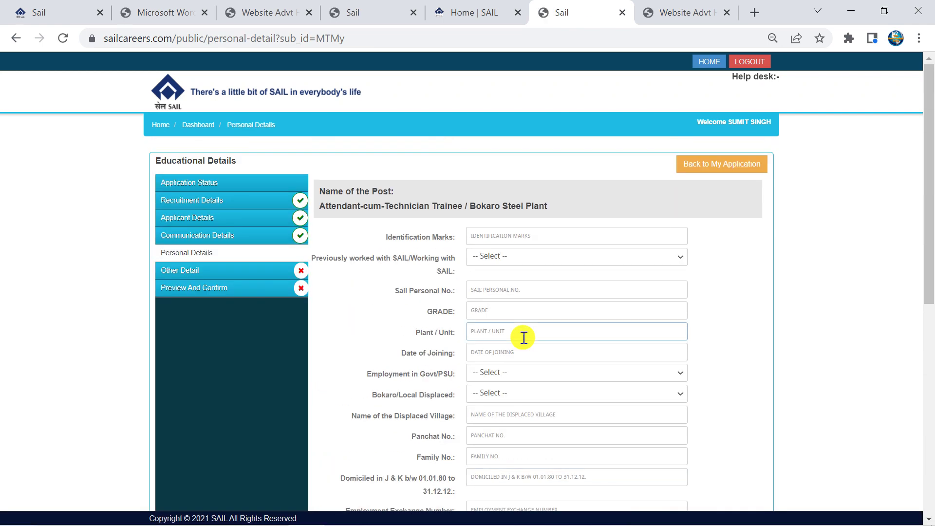
pyautogui.moveTo(331, 210); pyautogui.dragTo(474, 218)
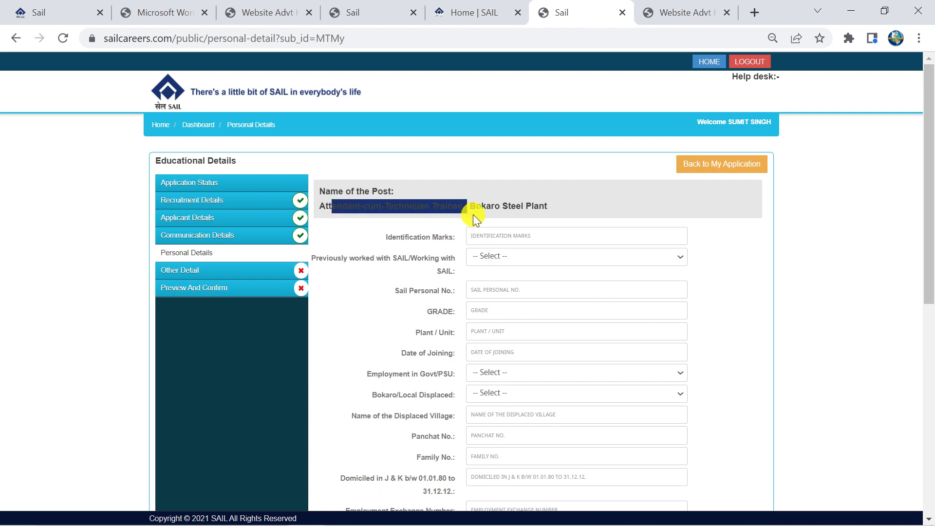
pyautogui.click(501, 234)
pyautogui.write('MOLE ON CHEEK')
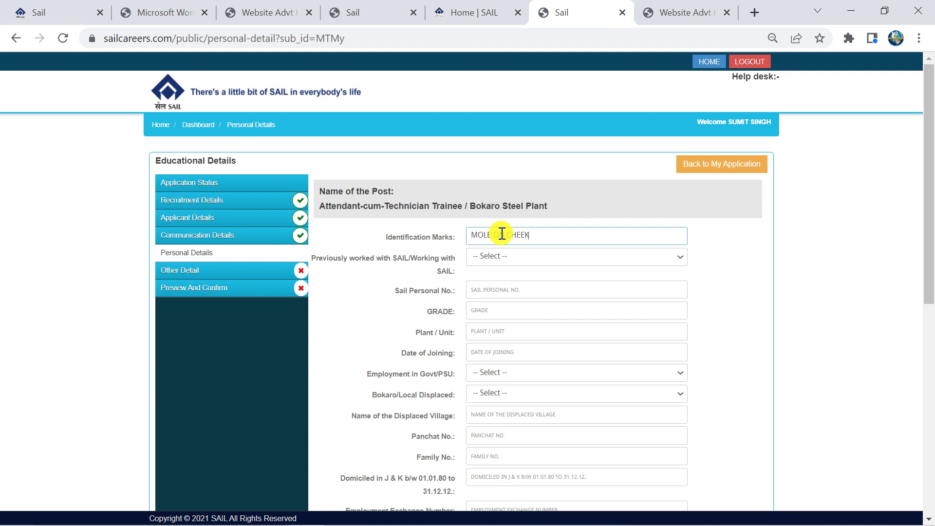
# Answer No to previous SAIL work, leaving grade, plant/unit and joining date blank
pyautogui.click(513, 258)
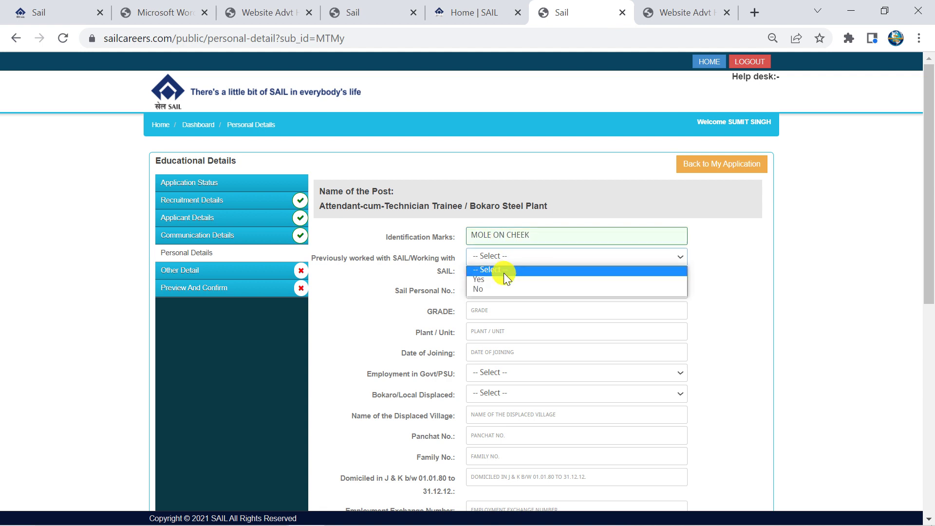
pyautogui.click(498, 282)
pyautogui.click(491, 263)
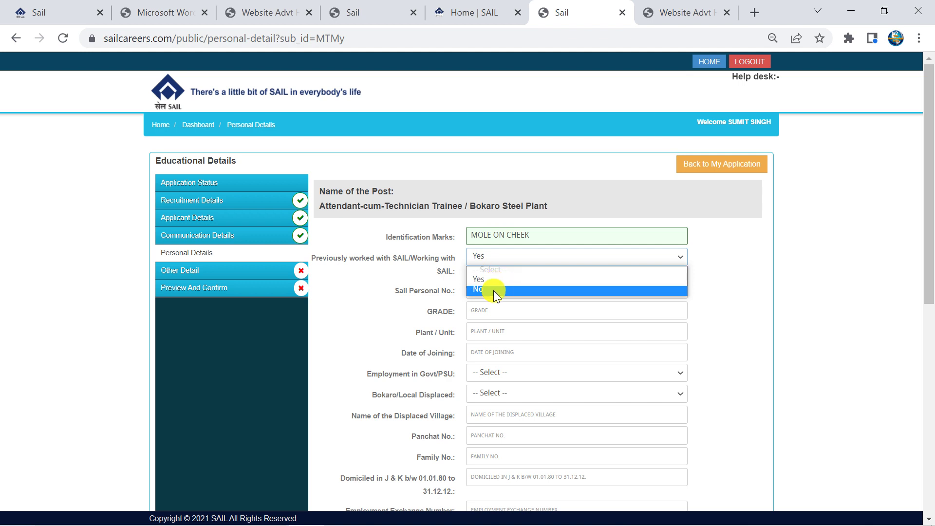
pyautogui.click(493, 290)
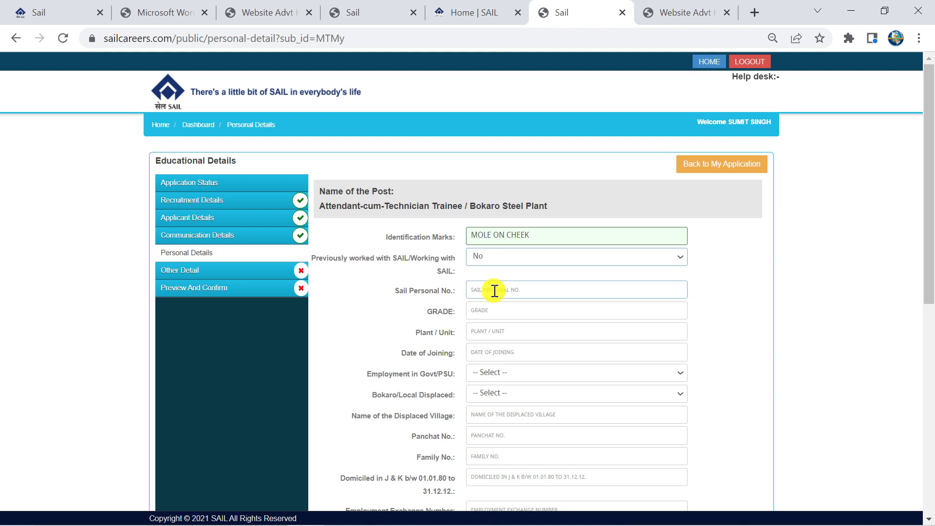
pyautogui.scroll(-2, 494, 291)
pyautogui.click(478, 239)
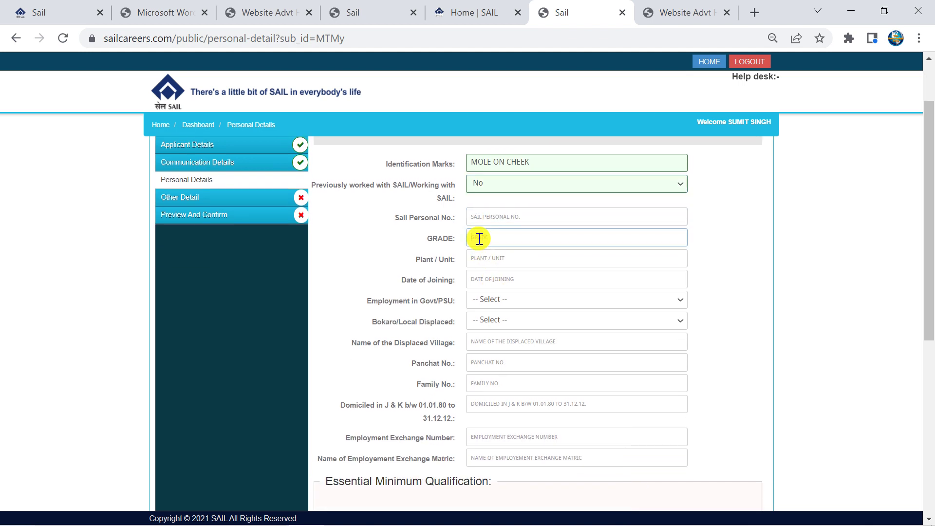
pyautogui.click(479, 263)
pyautogui.click(478, 282)
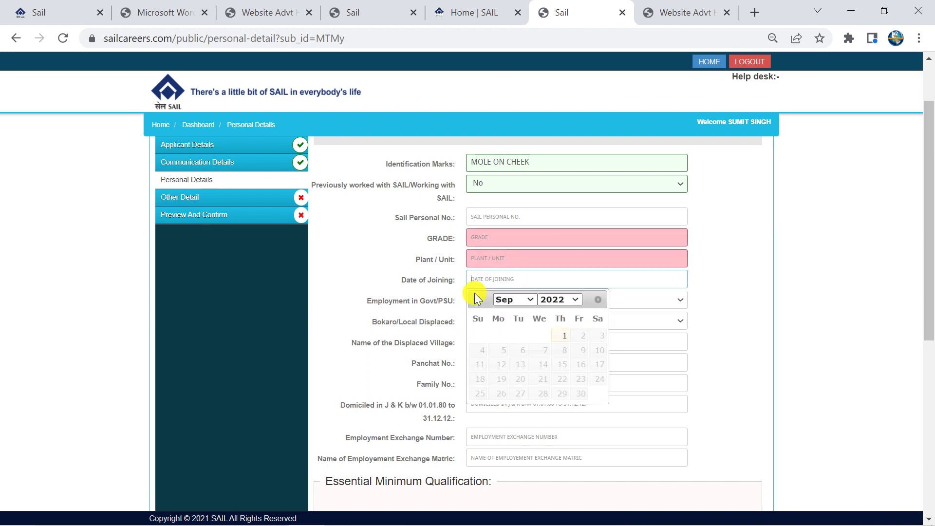
pyautogui.click(411, 314)
# Answer No to Govt/PSU employment and Bokaro/Local Displaced, leaving village, Panchayat and Family No. empty
pyautogui.click(481, 301)
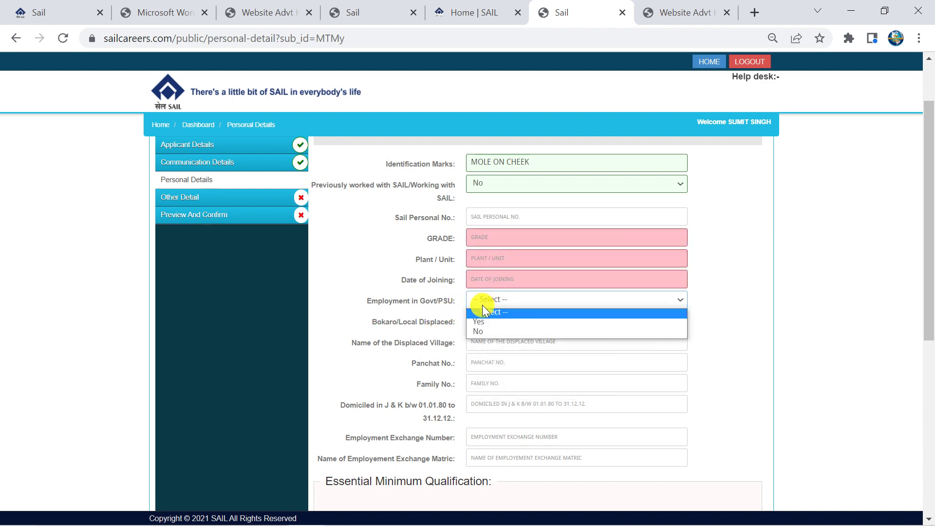
pyautogui.click(487, 333)
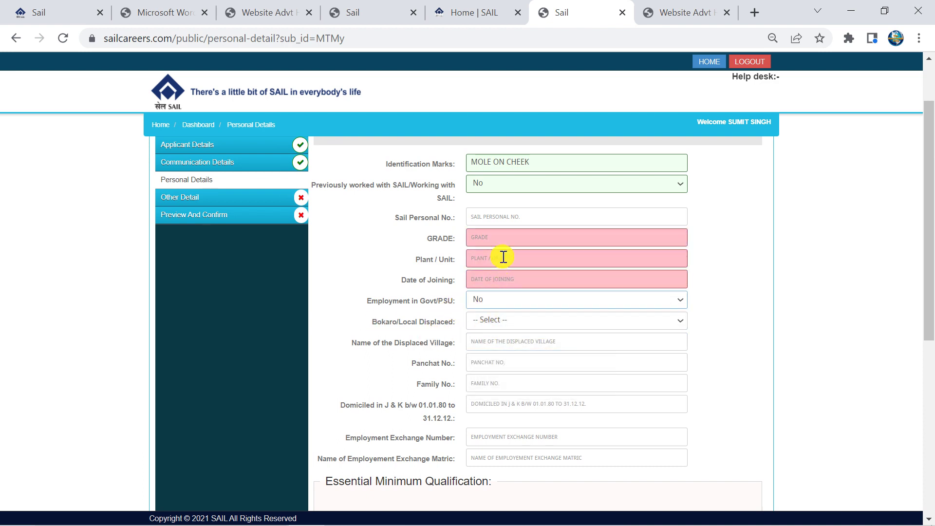
pyautogui.click(493, 324)
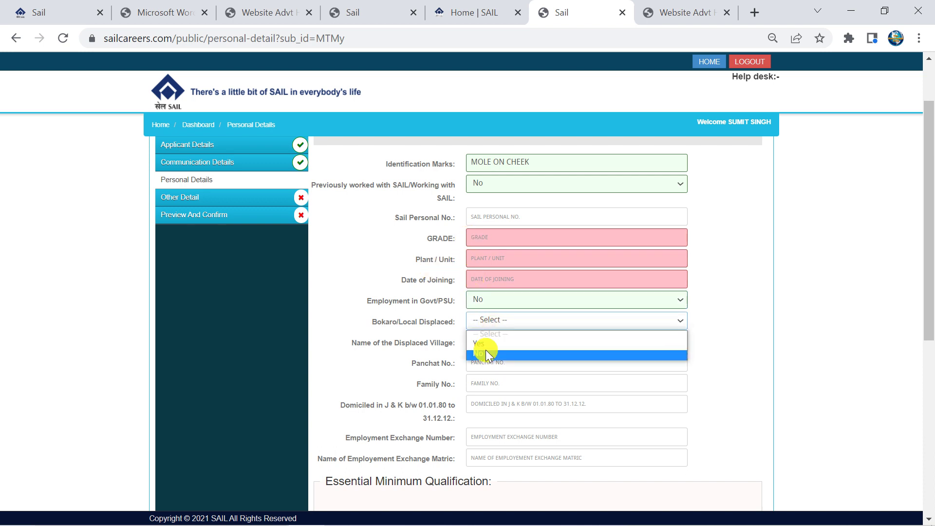
pyautogui.click(486, 349)
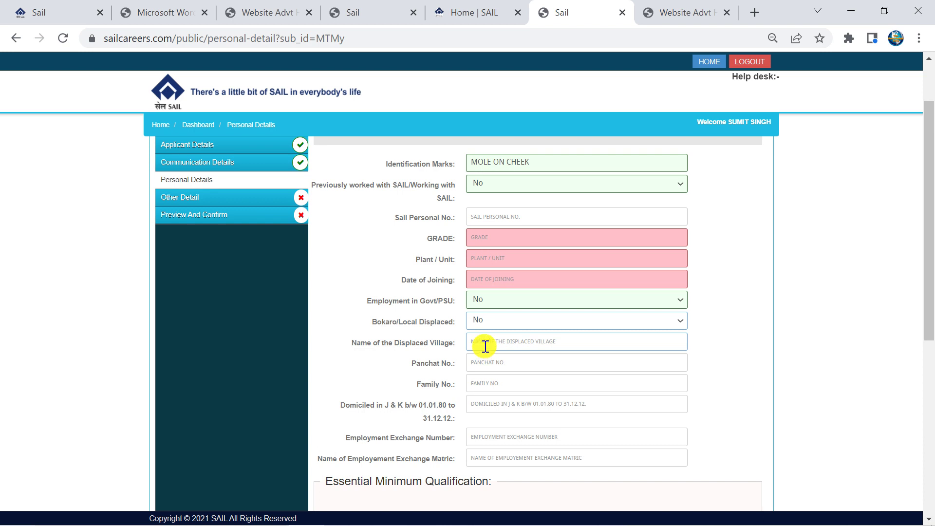
pyautogui.click(486, 345)
pyautogui.click(480, 364)
pyautogui.click(480, 385)
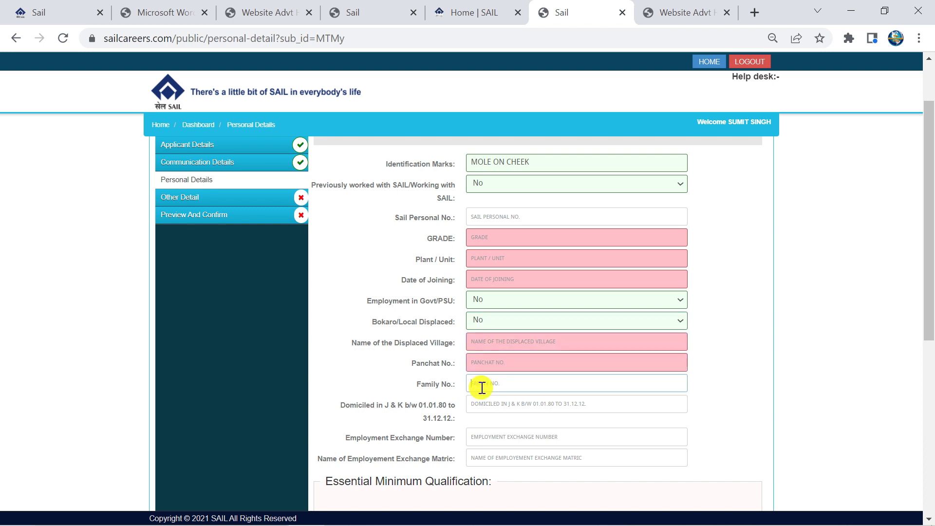
pyautogui.click(504, 403)
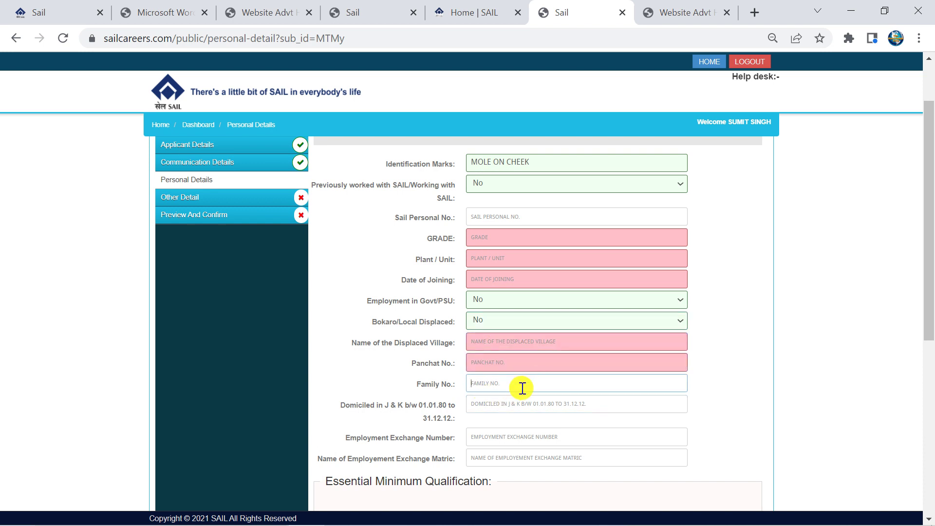
pyautogui.scroll(-1, 520, 388)
pyautogui.click(496, 333)
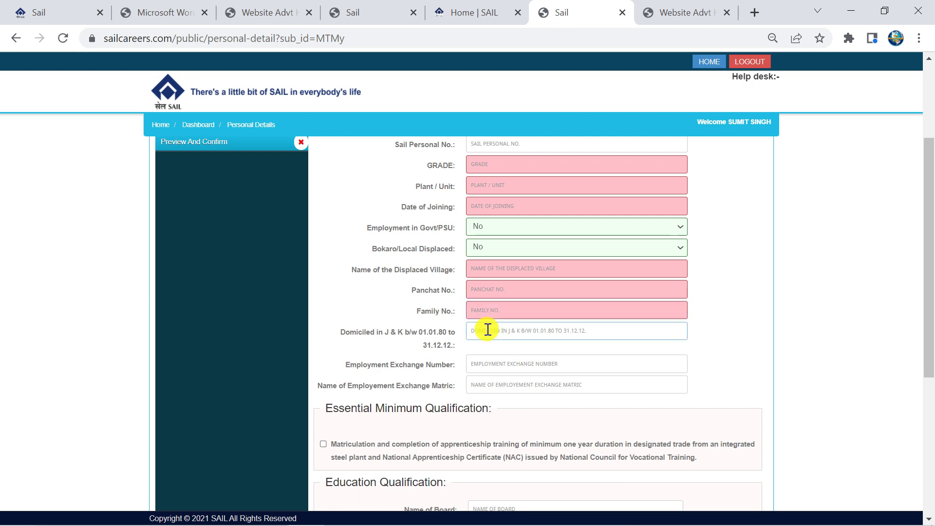
# Leave the Domiciled, Employment Exchange Number and Exchange Matric fields blank
pyautogui.click(491, 365)
pyautogui.click(490, 366)
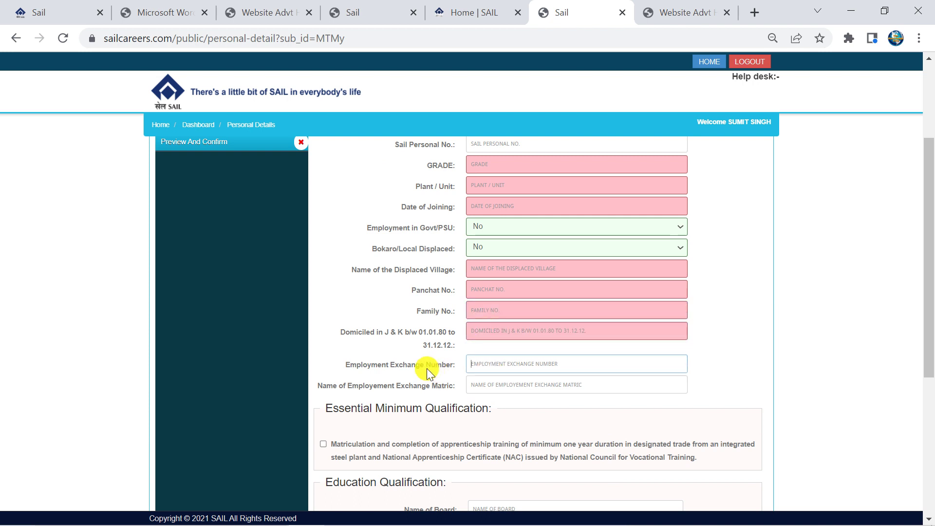
pyautogui.doubleClick(407, 365)
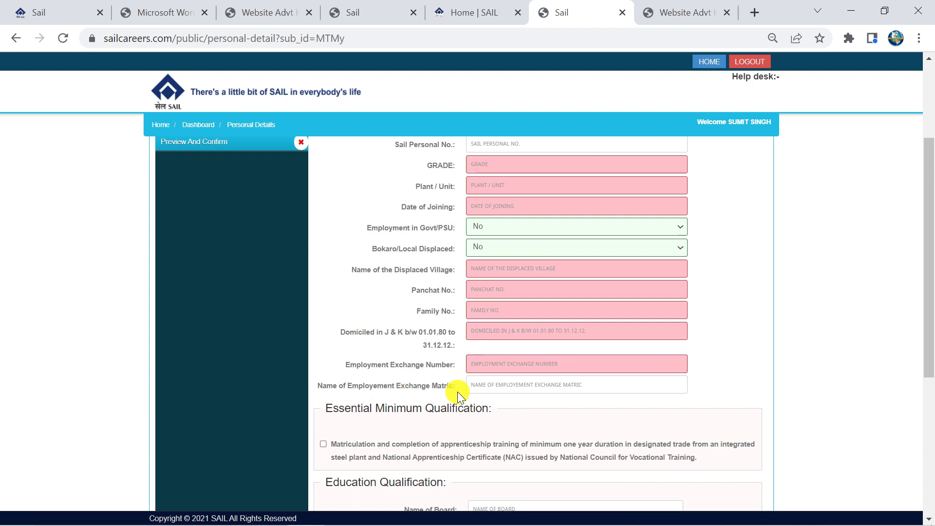
pyautogui.click(473, 391)
pyautogui.click(568, 386)
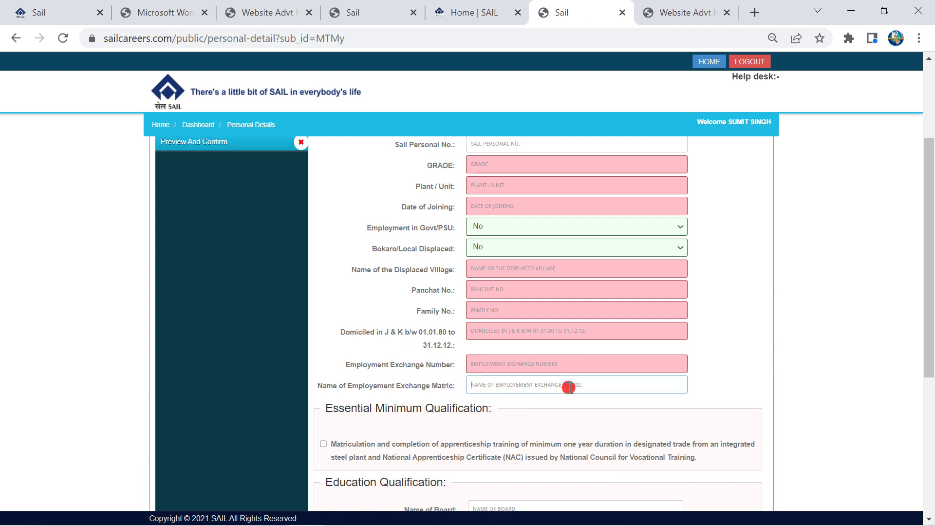
# Tick the essential qualification declaration and enter board U BOARD and passing year 2007
pyautogui.scroll(-3, 402, 403)
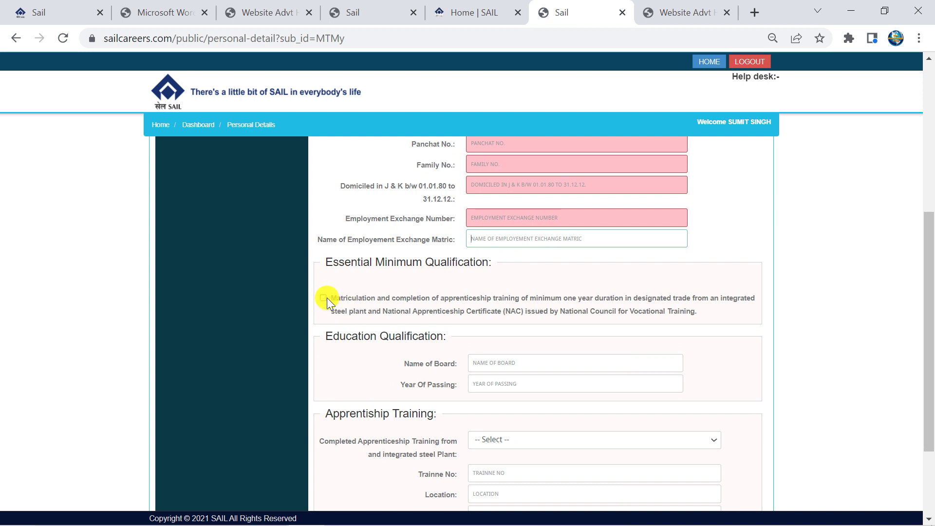
pyautogui.click(323, 298)
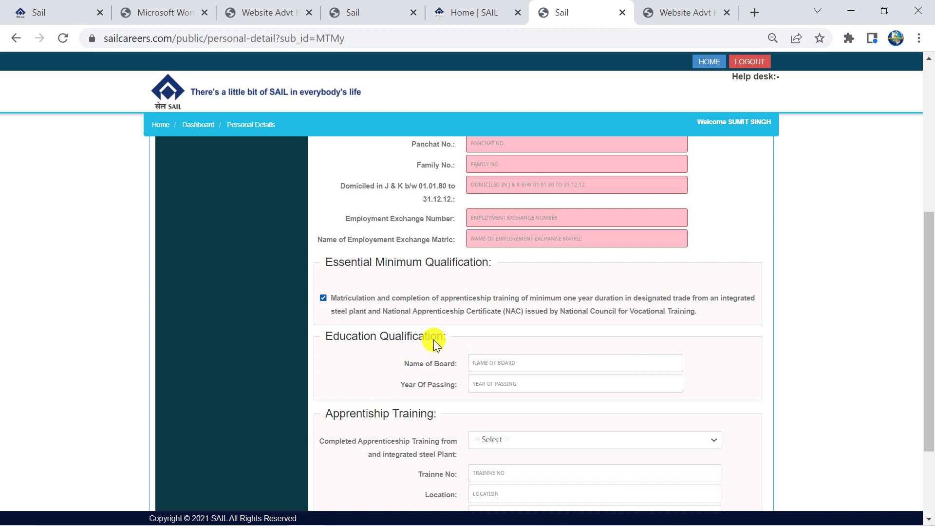
pyautogui.click(478, 363)
pyautogui.scroll(-2, 477, 341)
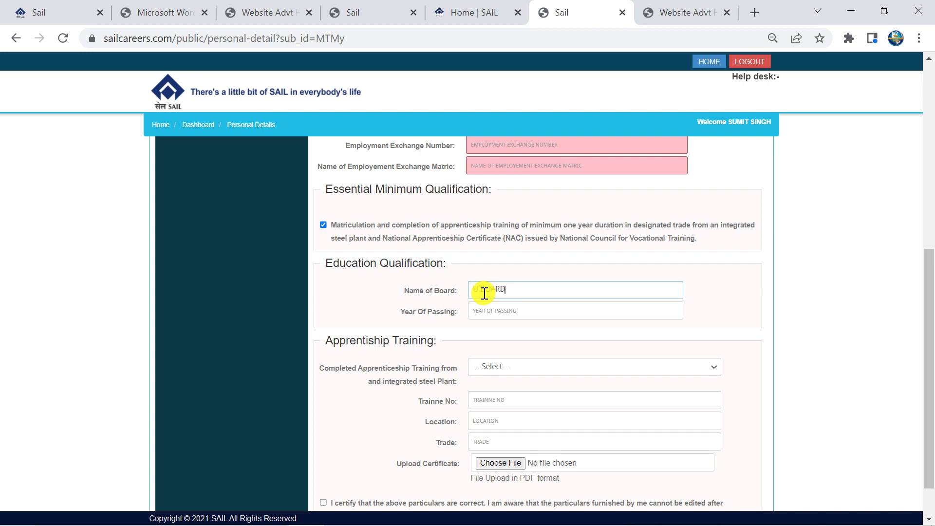
pyautogui.click(490, 311)
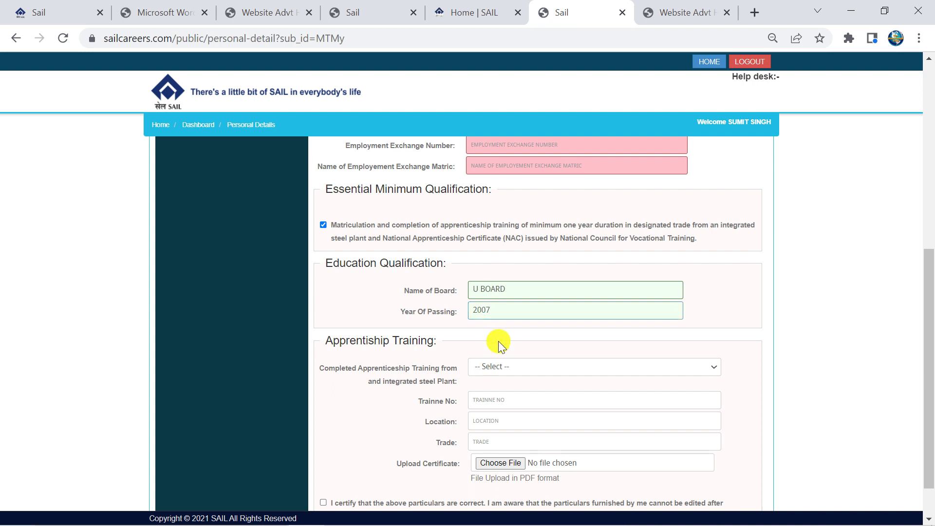
pyautogui.scroll(-1, 499, 341)
# Answer Yes to apprenticeship, entering the trainee number, location JLADHR and trade ELECTRICIAN
pyautogui.click(503, 321)
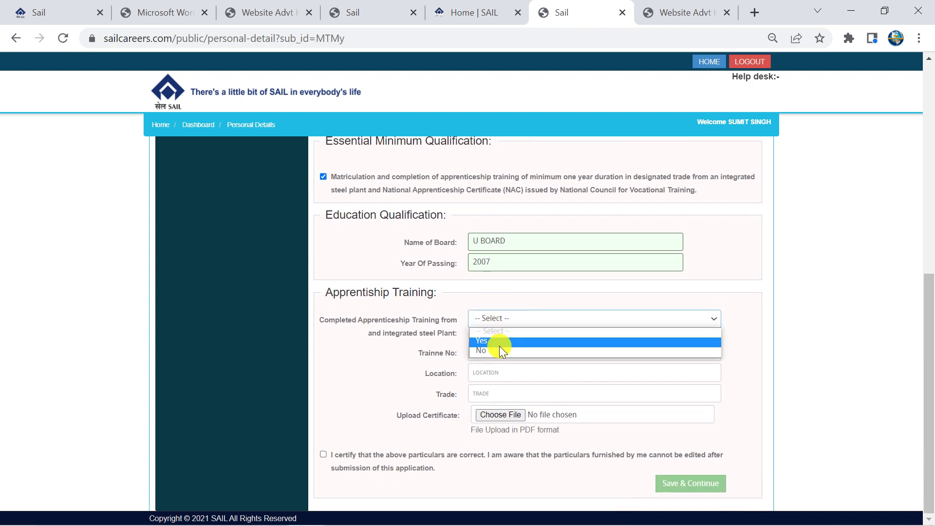
pyautogui.click(499, 346)
pyautogui.click(496, 352)
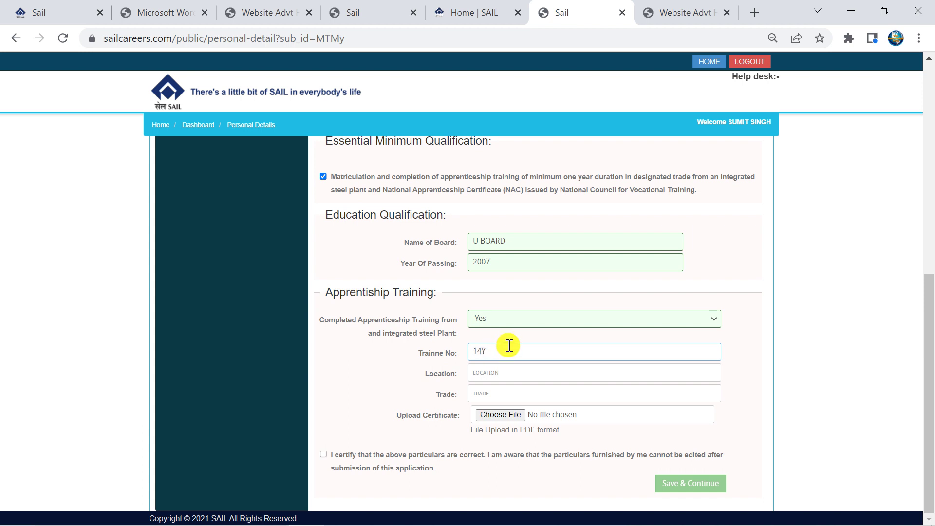
pyautogui.click(498, 375)
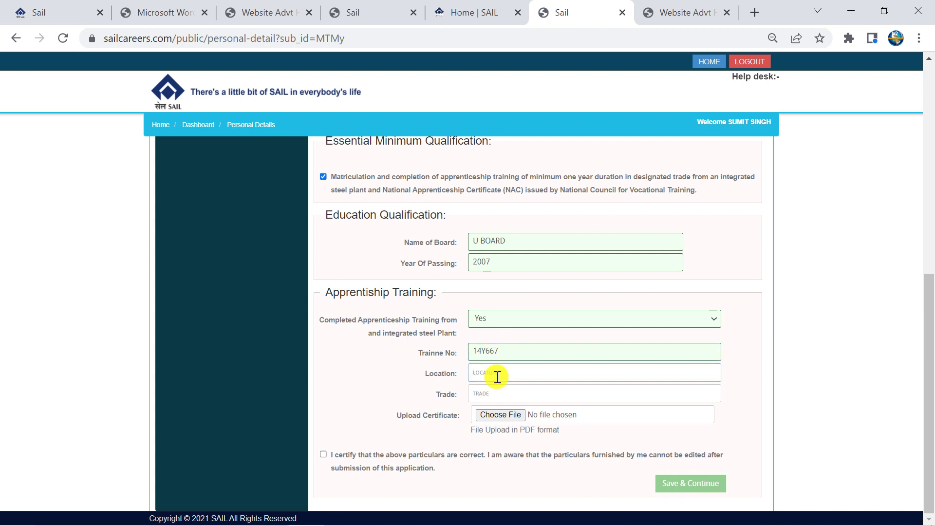
pyautogui.write('JLADHR')
pyautogui.click(514, 392)
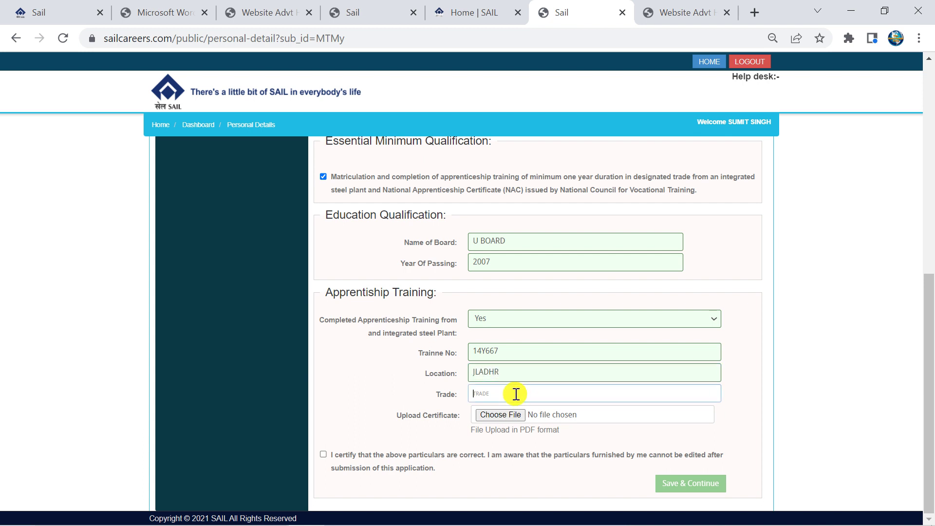
pyautogui.write('E')
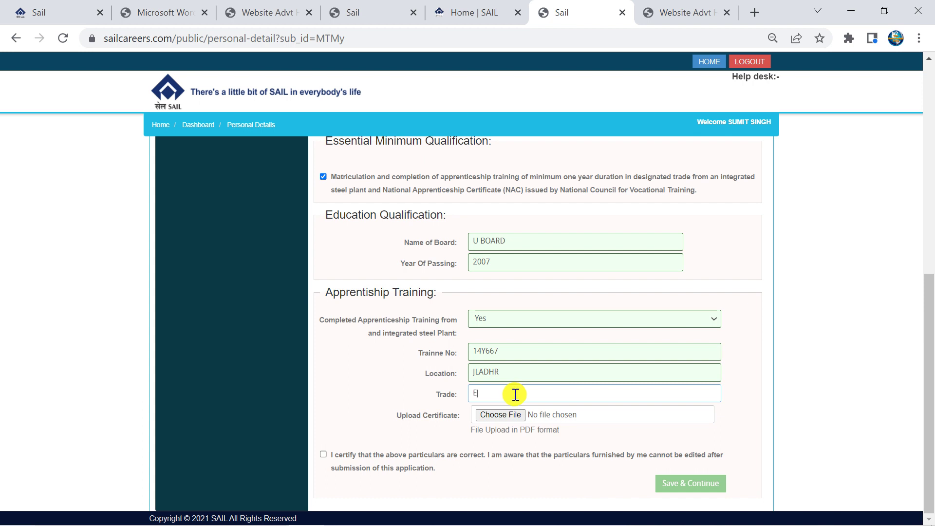
pyautogui.write('LECTRICIAN')
pyautogui.press('BackSpace')
pyautogui.press('BackSpace')
pyautogui.press('BackSpace')
pyautogui.write('A')
pyautogui.press('Tab')
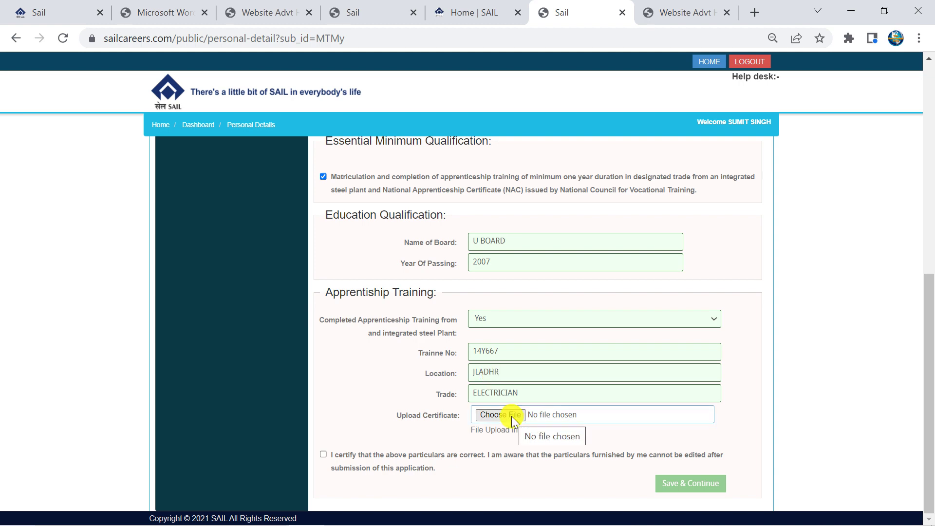
# Certify the particulars, save the personal details, and dismiss the mandatory-fields error
pyautogui.click(322, 455)
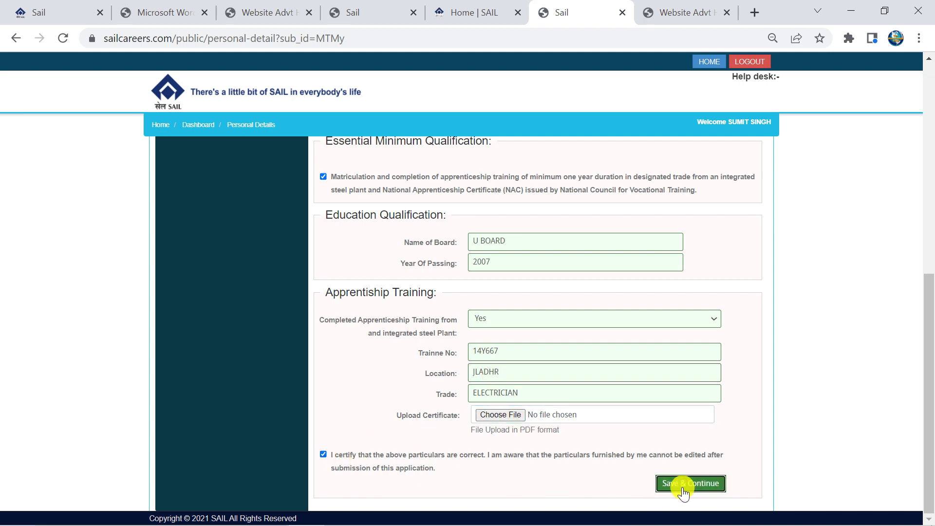
pyautogui.click(683, 487)
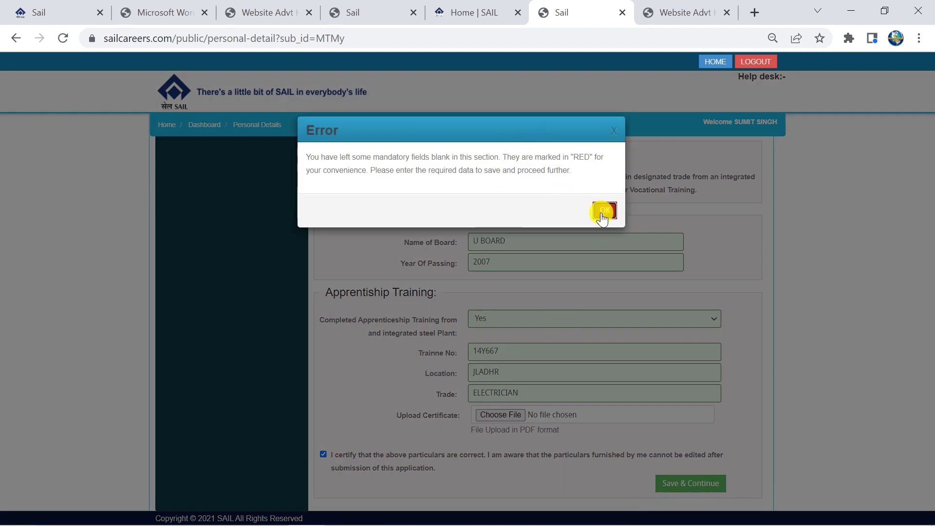
pyautogui.click(603, 213)
pyautogui.scroll(5, 560, 278)
pyautogui.scroll(-5, 561, 278)
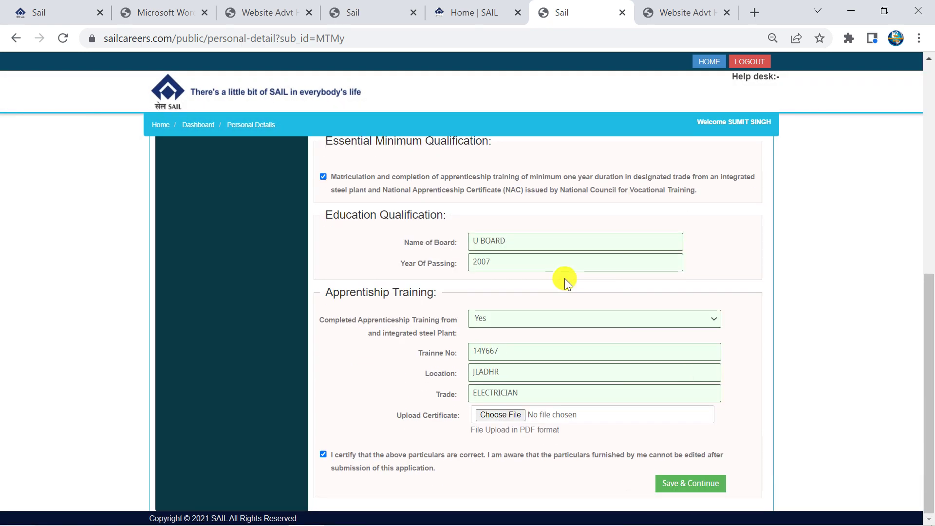
# Leave Type of Disability unselected, certify and save the special category details, then review the preview
pyautogui.click(583, 312)
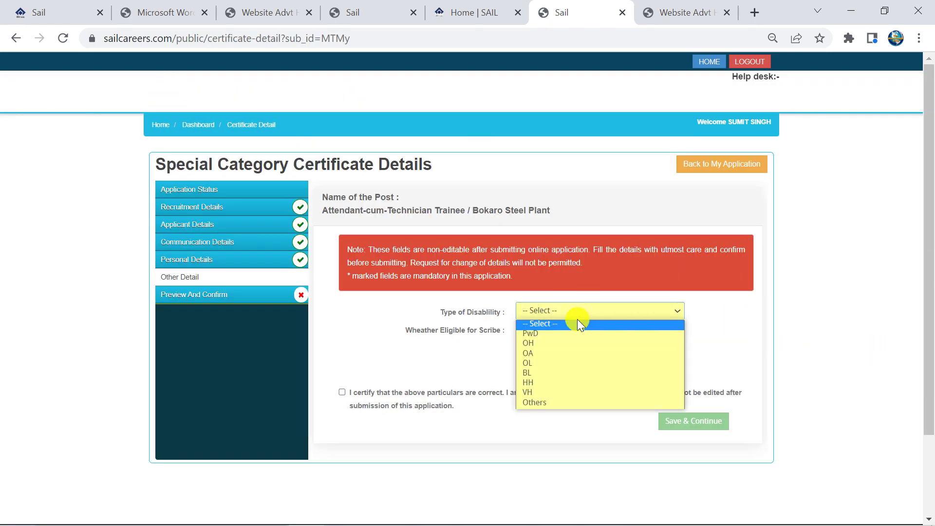
pyautogui.click(342, 393)
pyautogui.click(342, 393)
pyautogui.click(701, 420)
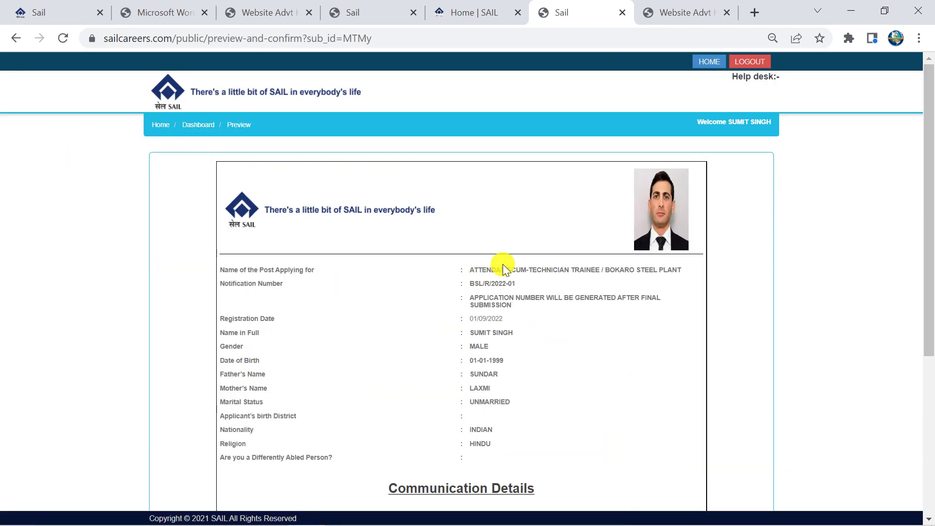
pyautogui.scroll(-5, 503, 264)
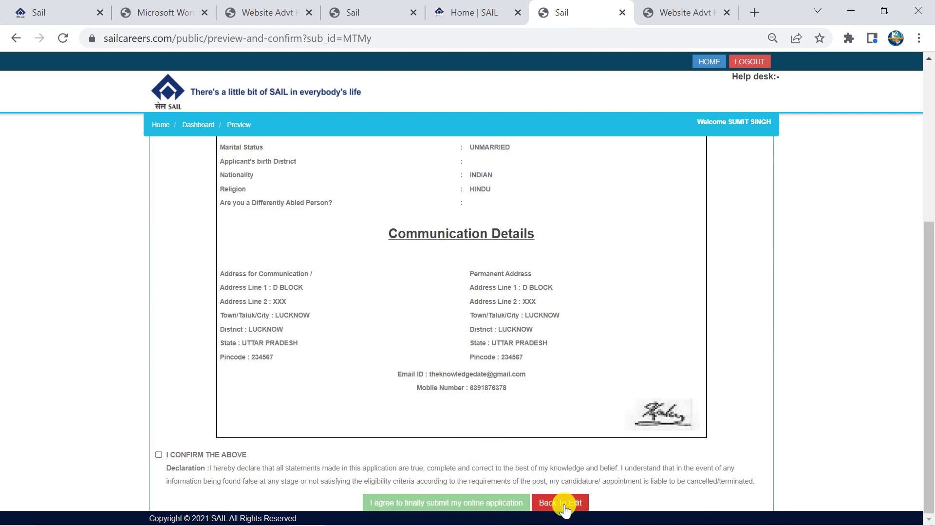
# Tick I CONFIRM THE ABOVE and agree to proceed in the confirmation popup
pyautogui.click(159, 454)
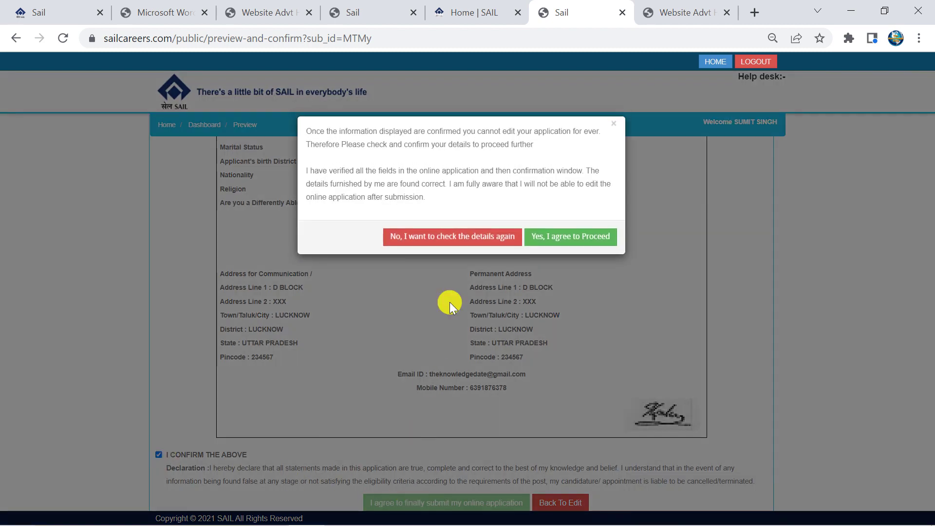
pyautogui.click(549, 237)
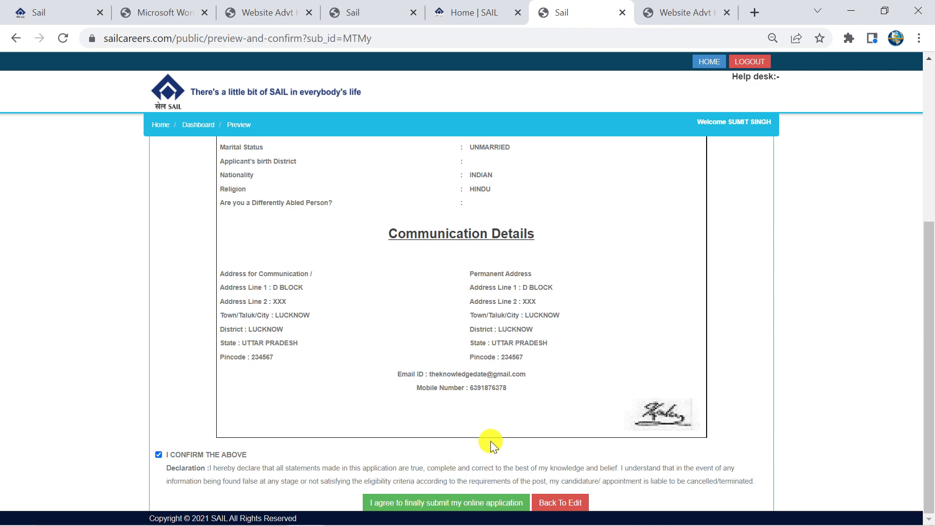
# Switch to the Rourkela Advt. No. 01/2022 PDF and briefly select its ROURKELA-769011 heading
pyautogui.click(351, 11)
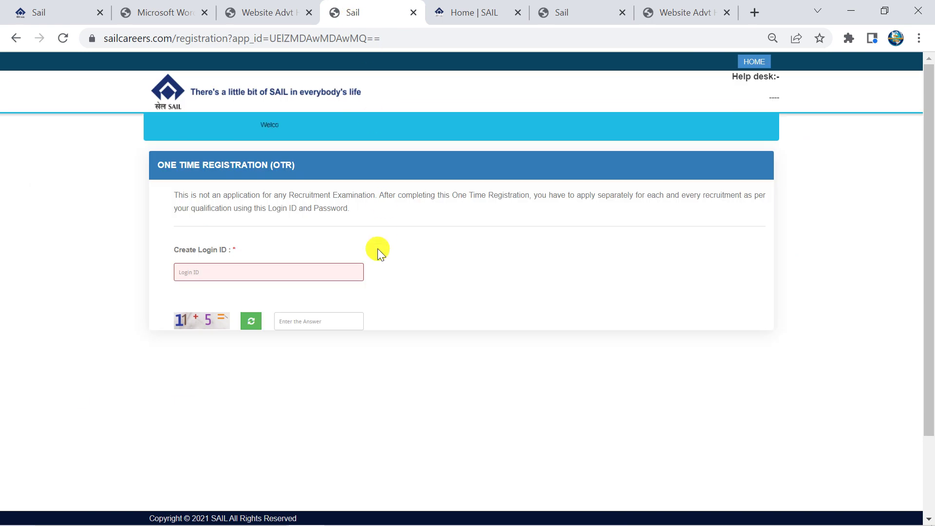
pyautogui.click(261, 12)
pyautogui.click(157, 7)
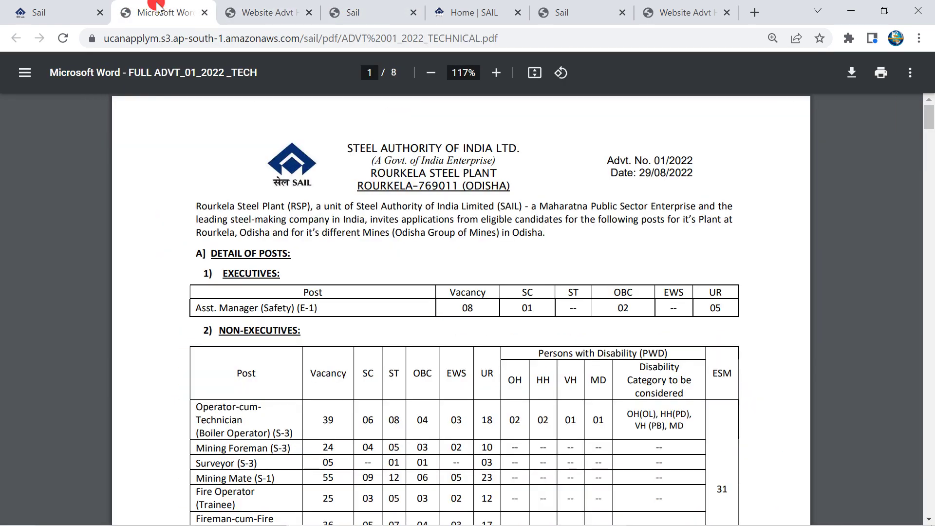
pyautogui.moveTo(358, 187); pyautogui.dragTo(509, 184)
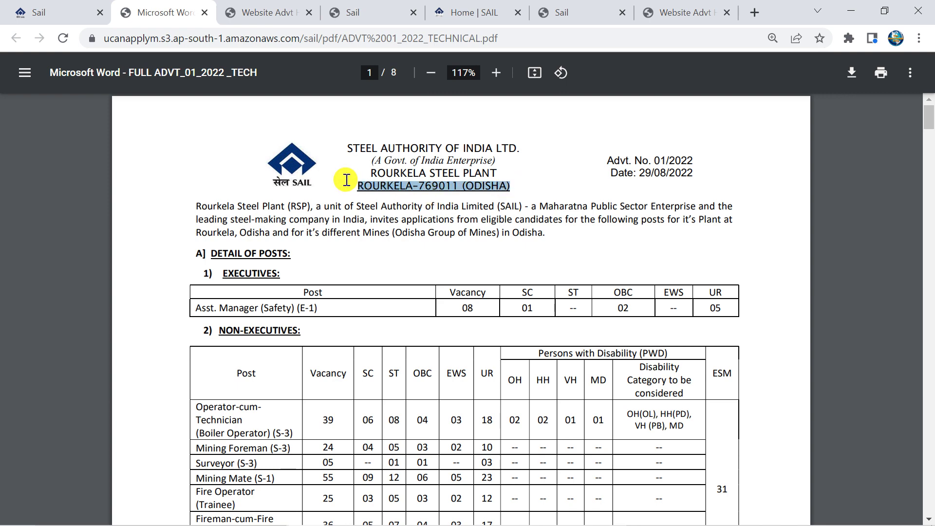
pyautogui.click(402, 211)
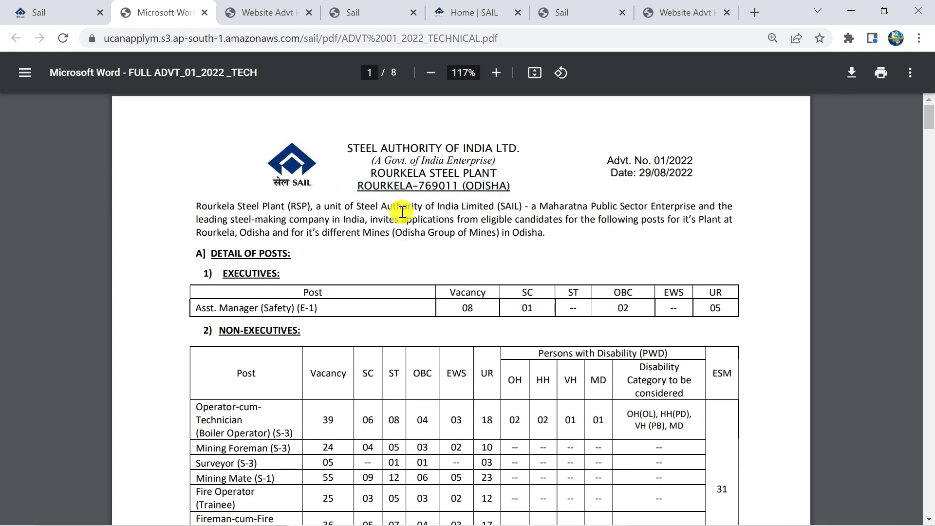